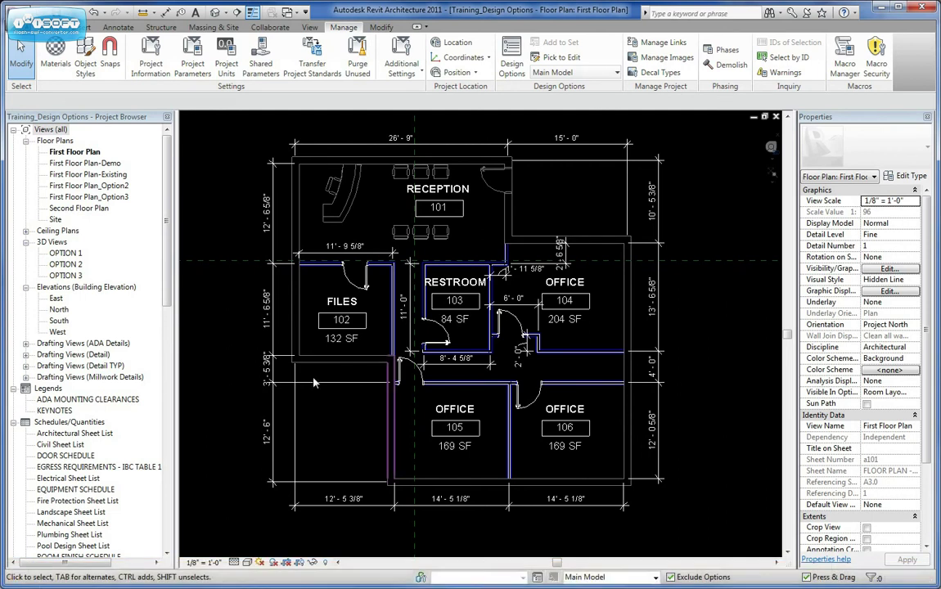
- On TS - TITLE SHEET, drag the sheet list's CIVIL segment below ELECTRICAL, then close the sheet view
left_click_drag(166, 260, 181, 521)
left_click(77, 511)
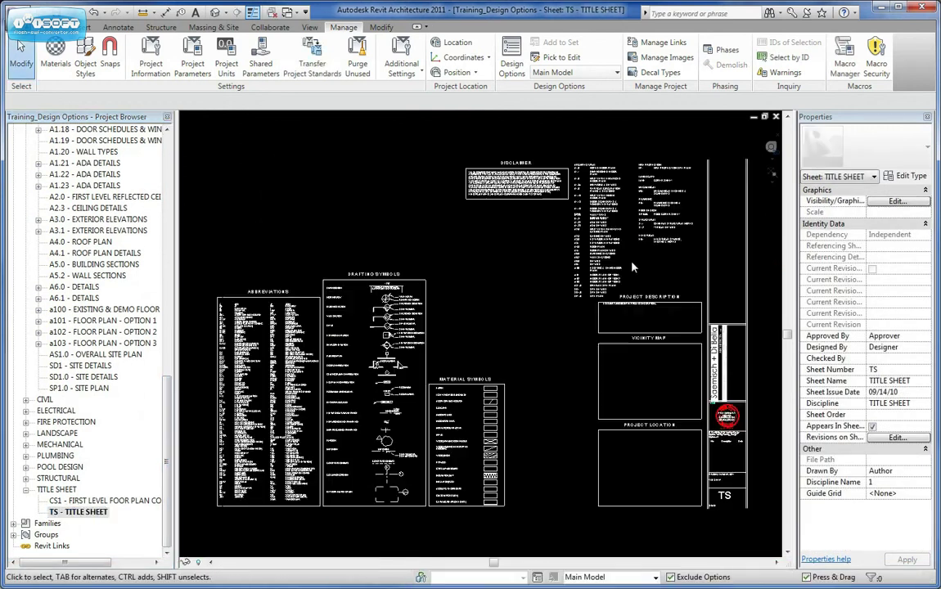
scroll(632, 266, "up", 4)
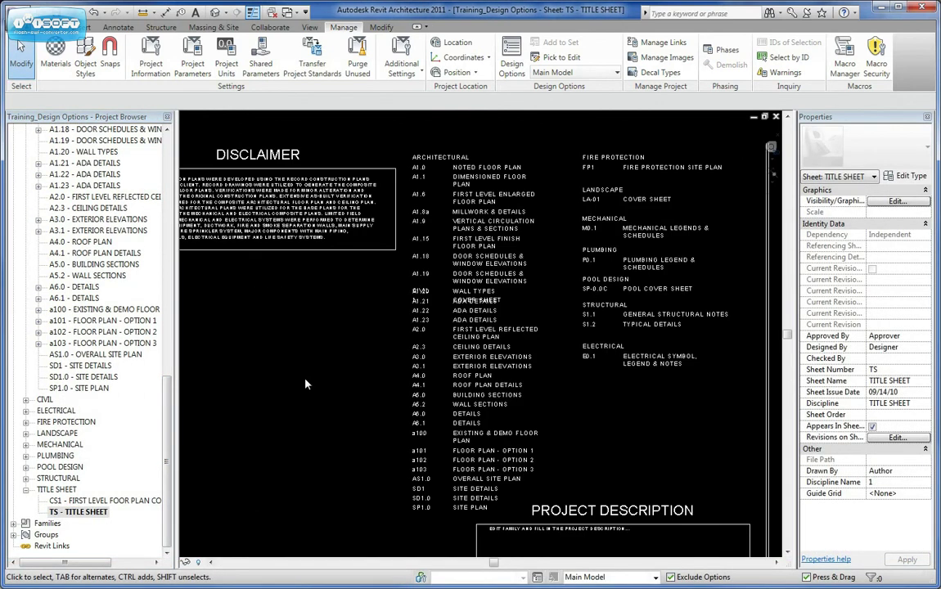
left_click(483, 304)
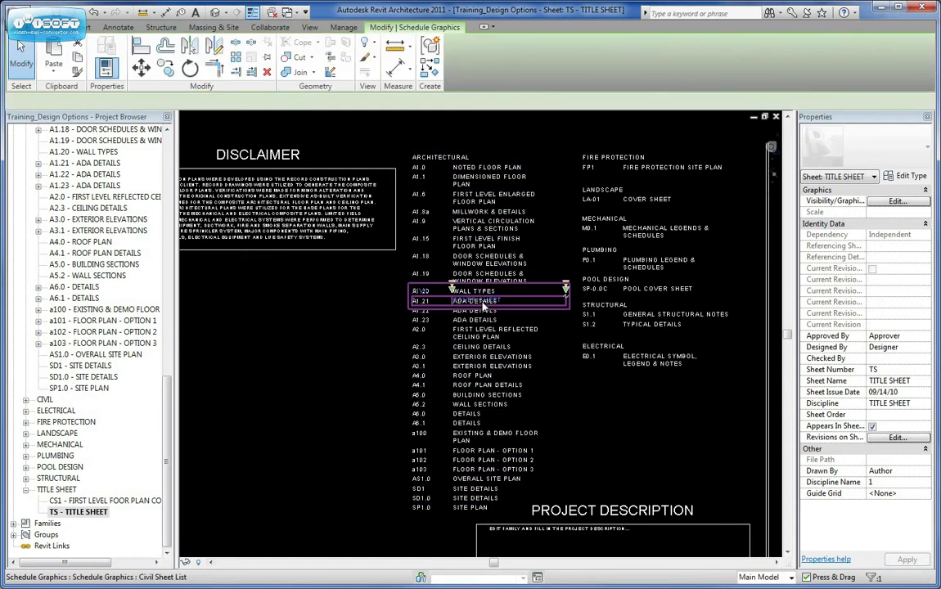
left_click_drag(504, 329, 659, 391)
left_click(309, 400)
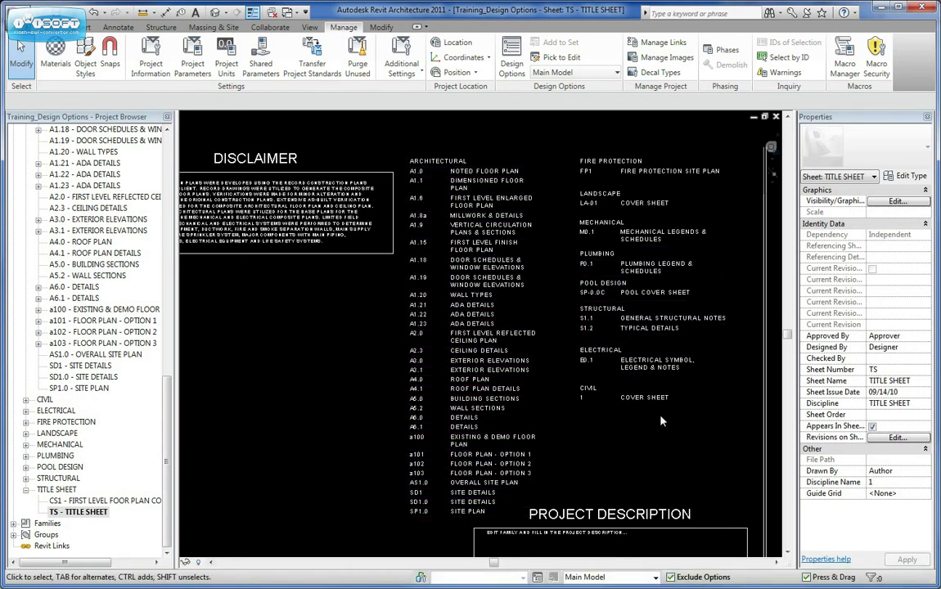
left_click(776, 116)
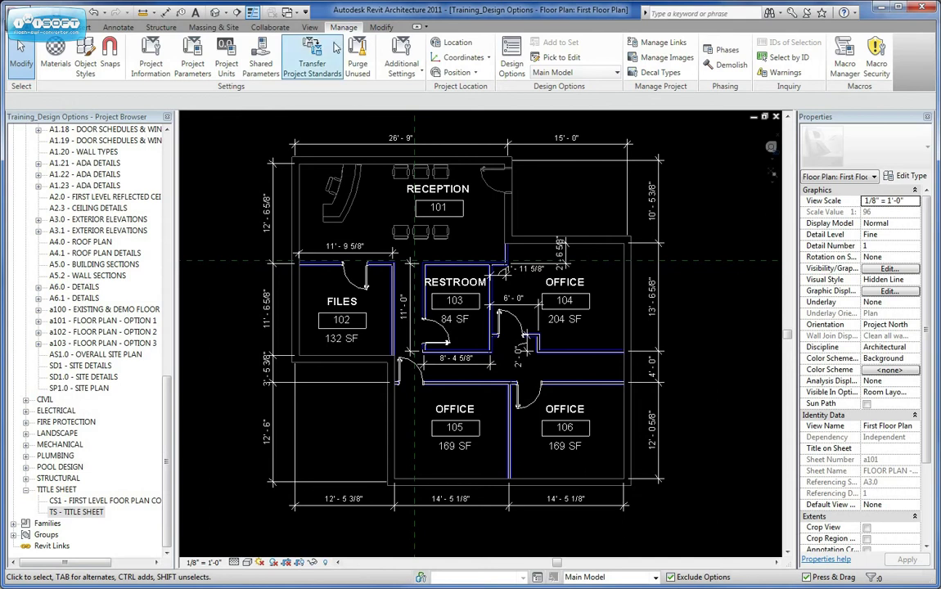
left_click(309, 27)
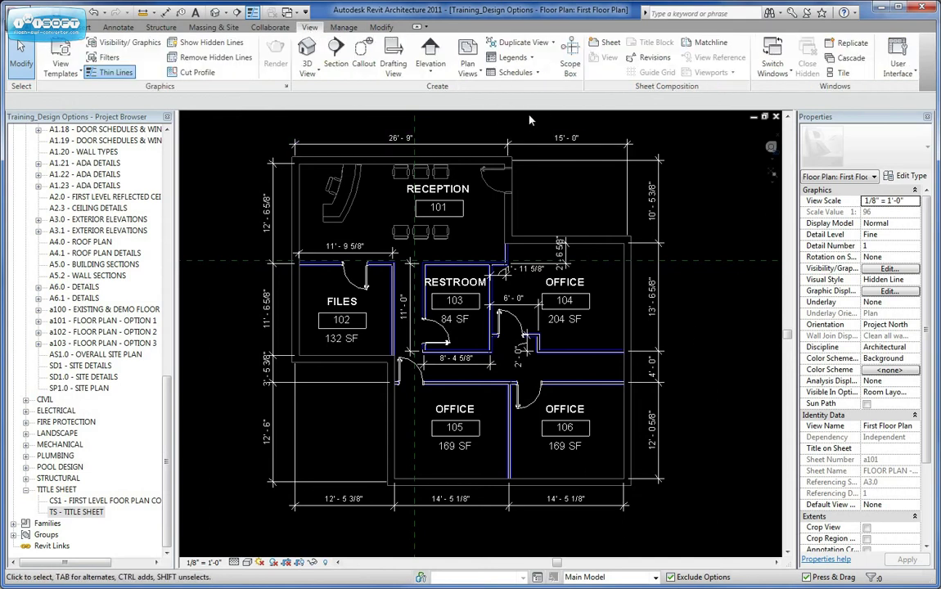
left_click(516, 72)
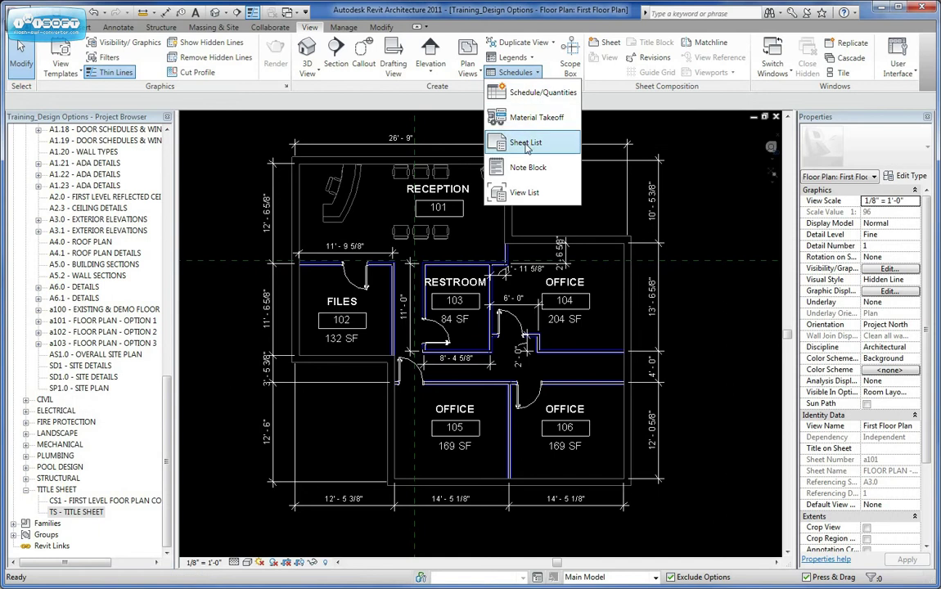
left_click(526, 143)
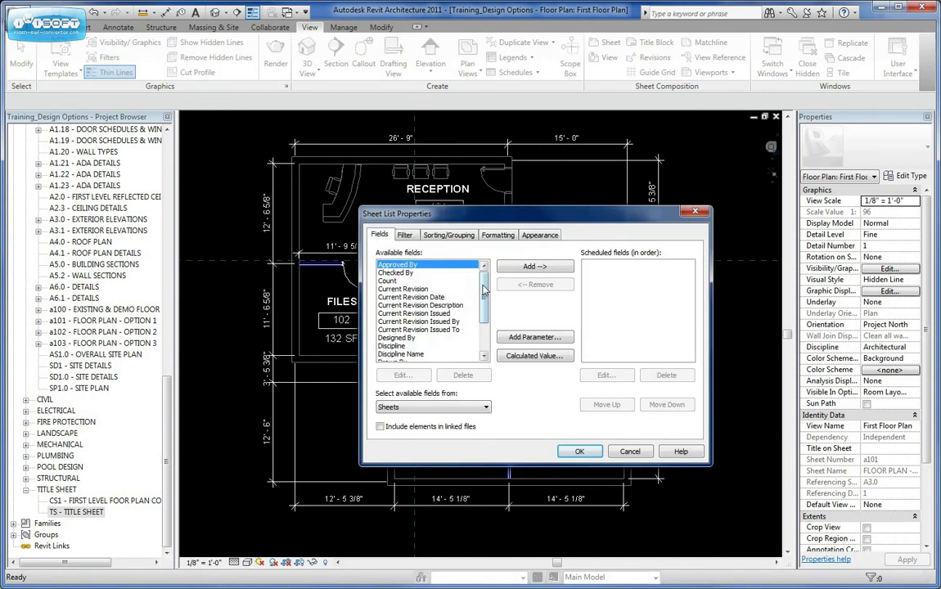
scroll(419, 306, "down", 2)
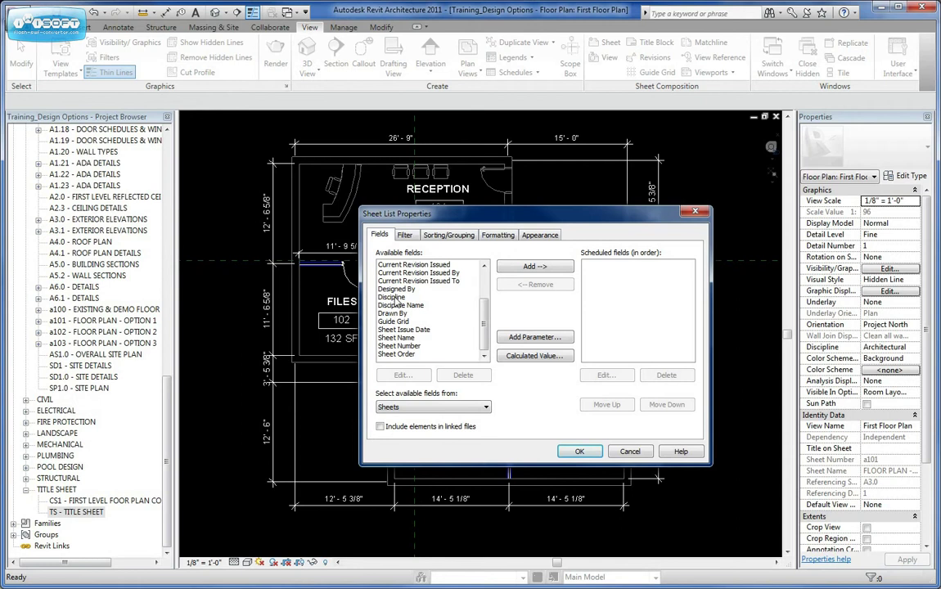
left_click(395, 290)
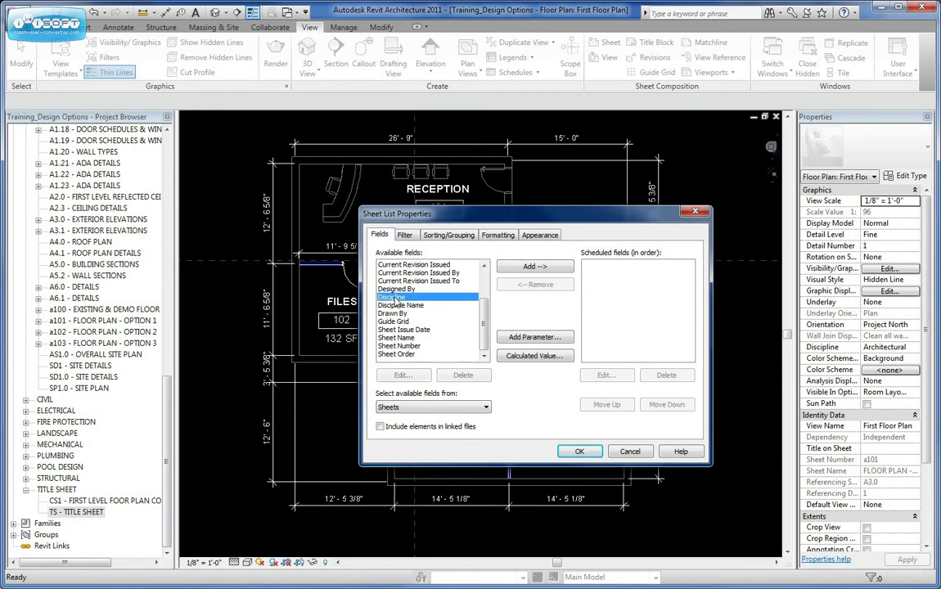
left_click(400, 305)
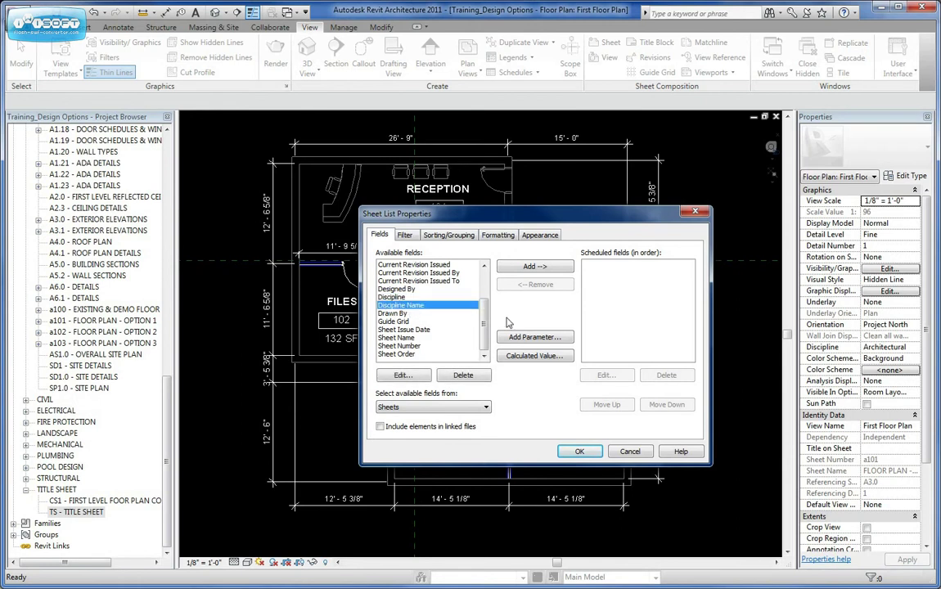
scroll(451, 327, "up", 2)
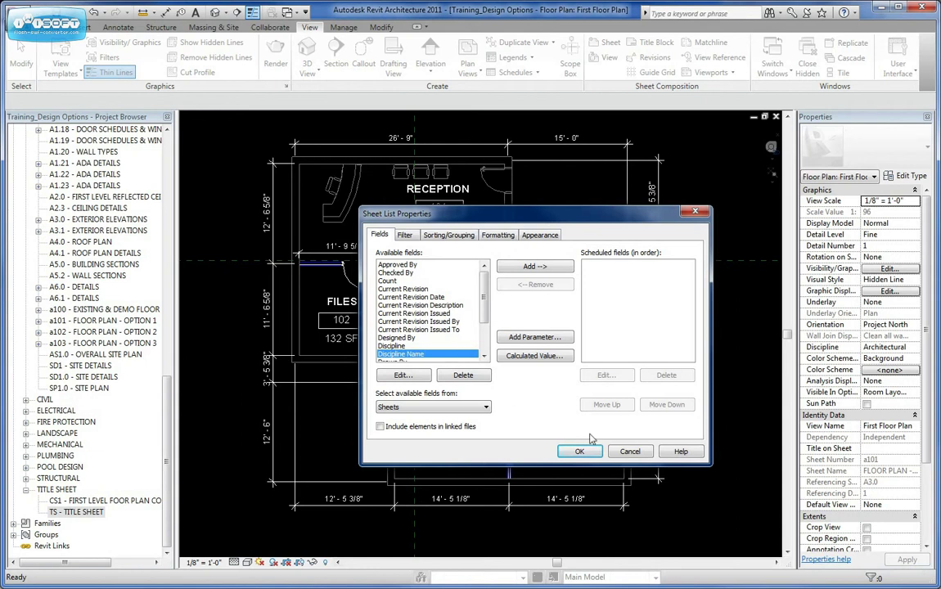
left_click(629, 451)
left_click(344, 27)
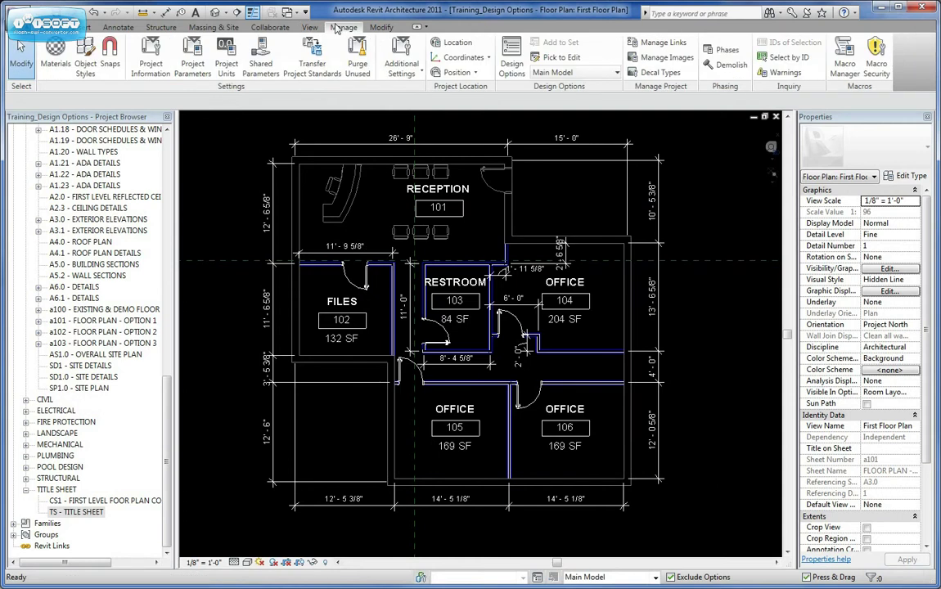
- Start a new project parameter for the Sheets category and name it Discipline Order
left_click(191, 52)
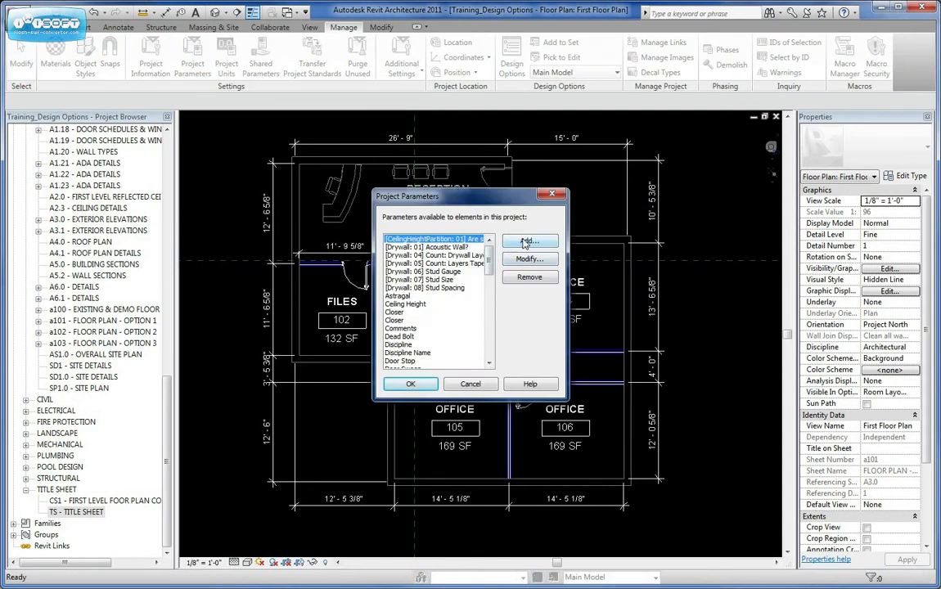
left_click(528, 242)
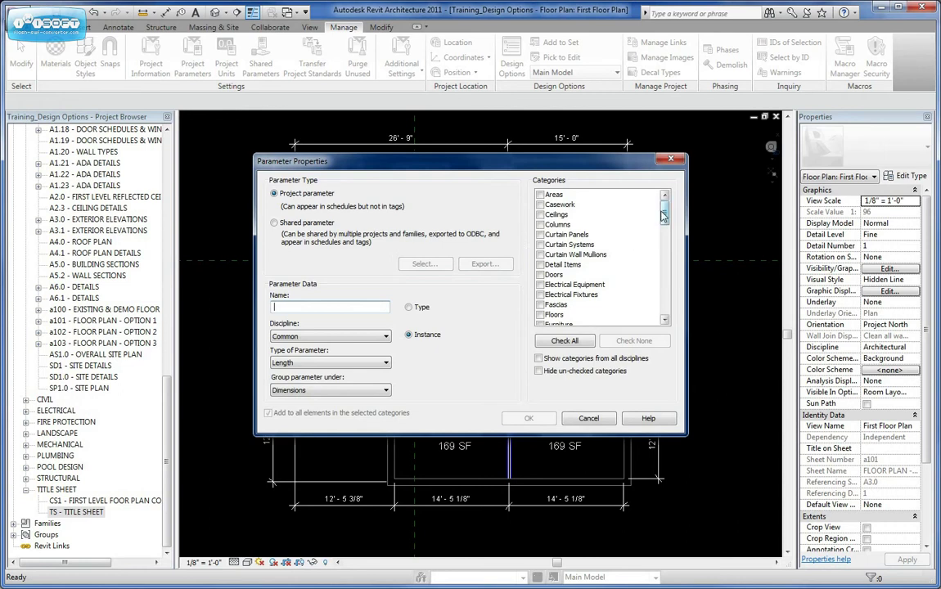
left_click_drag(663, 215, 664, 292)
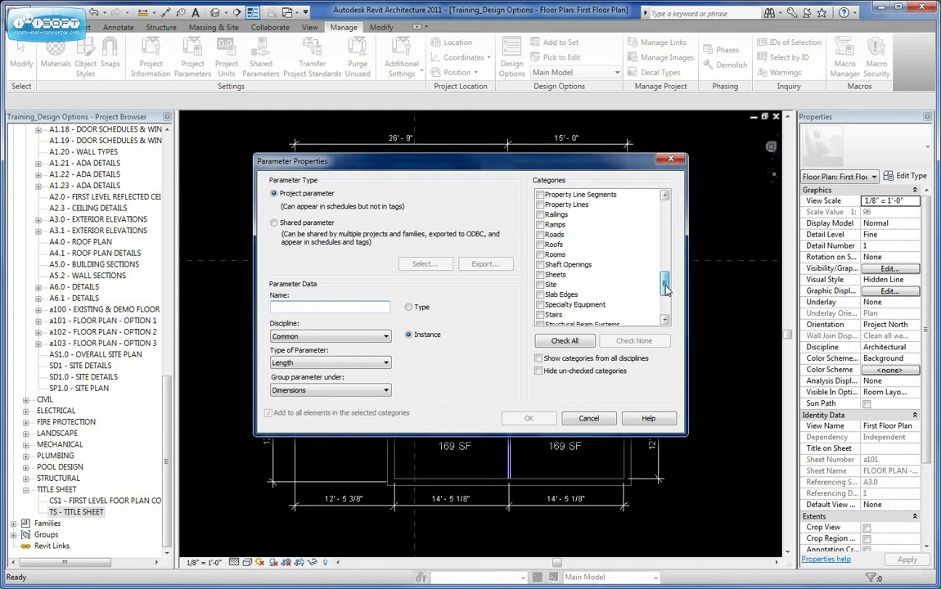
left_click(540, 276)
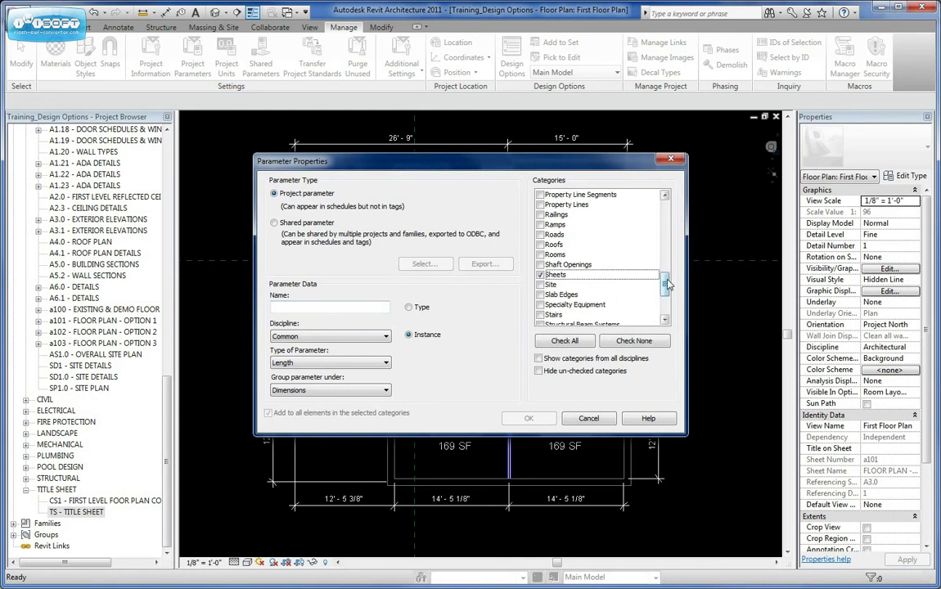
mouse_move(667, 284)
left_mouse_down()
mouse_move(667, 264)
mouse_move(667, 284)
left_mouse_up()
left_click(294, 306)
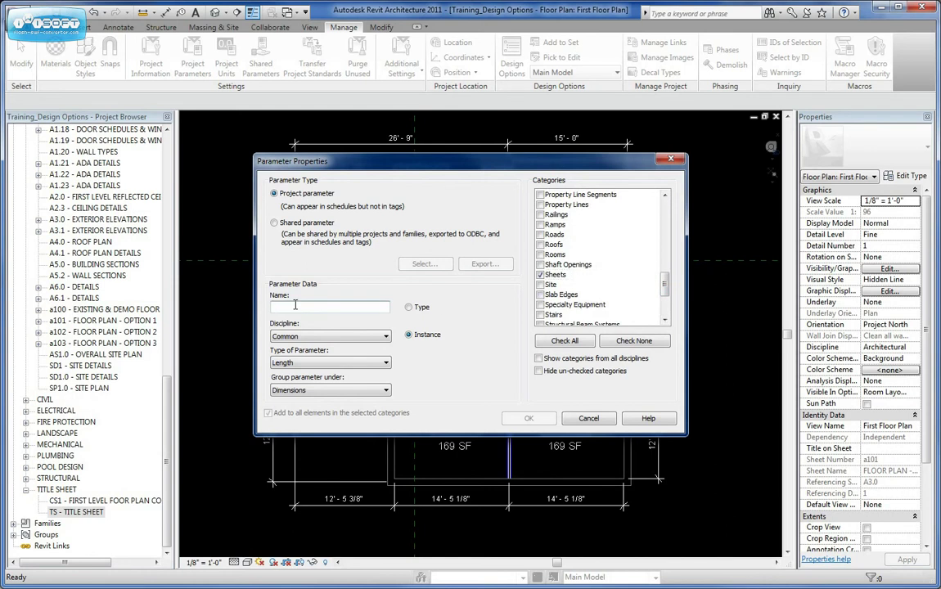
type("Discipline Order")
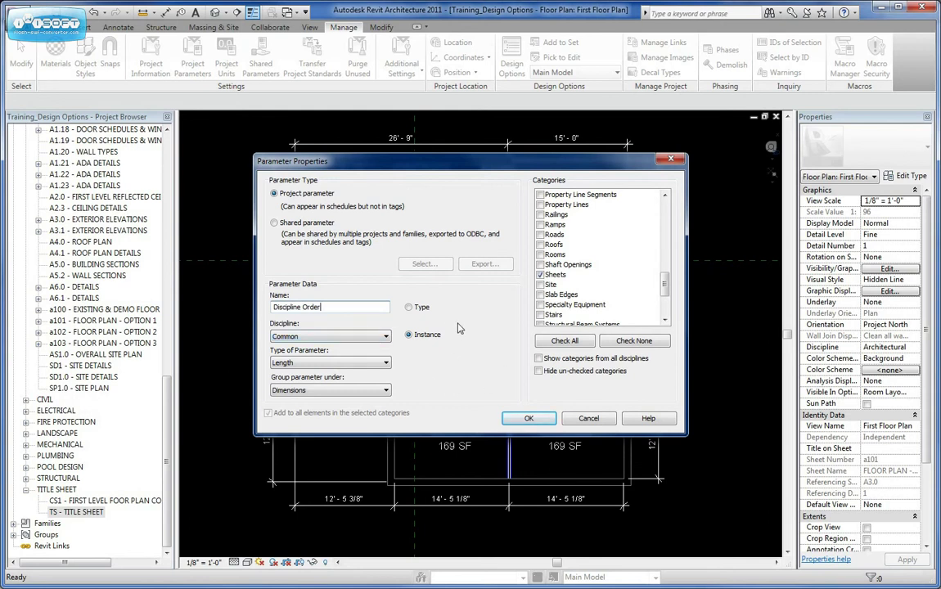
- Make Discipline Order an instance Number parameter grouped under Identity Data, and confirm both dialogs
left_click(408, 307)
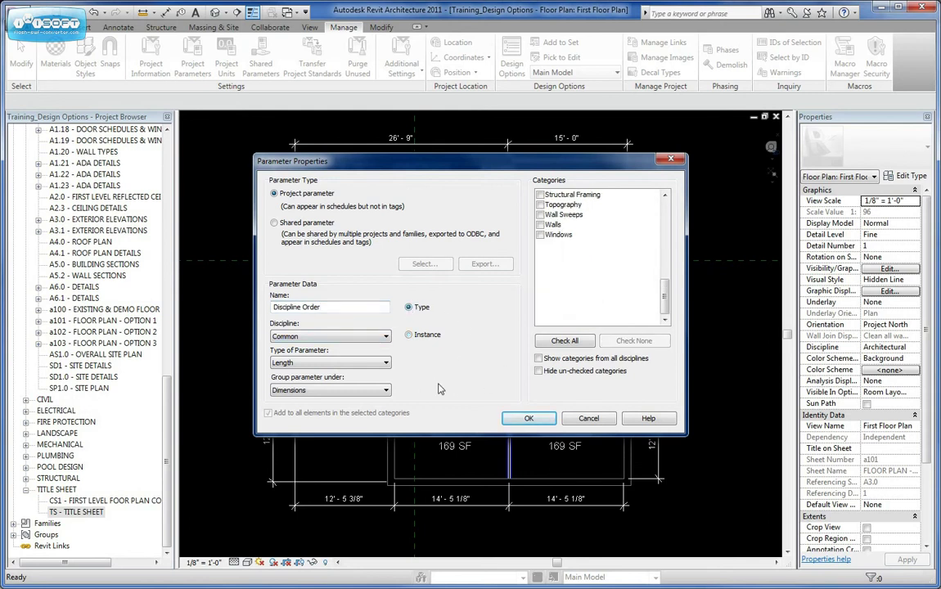
left_click(426, 336)
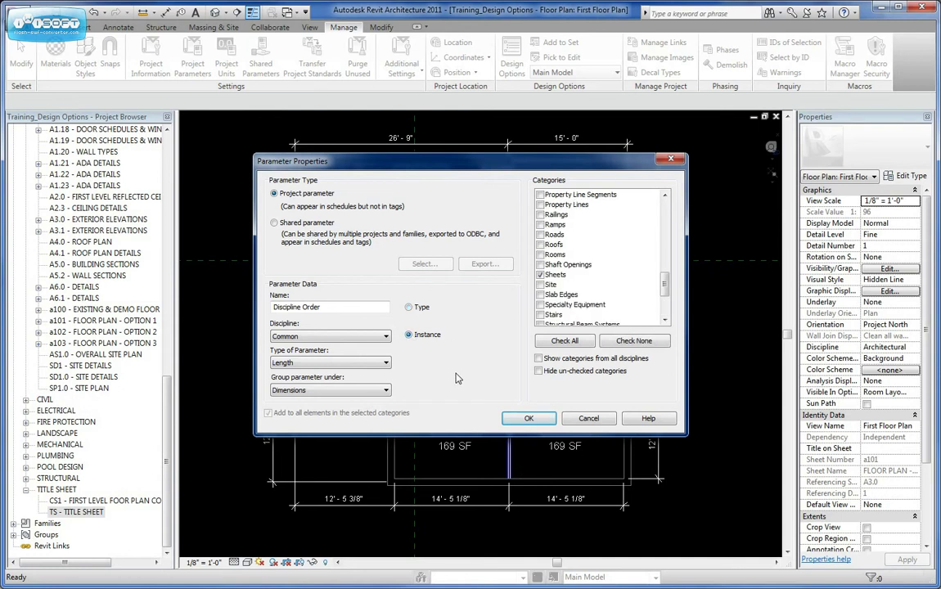
left_click(369, 364)
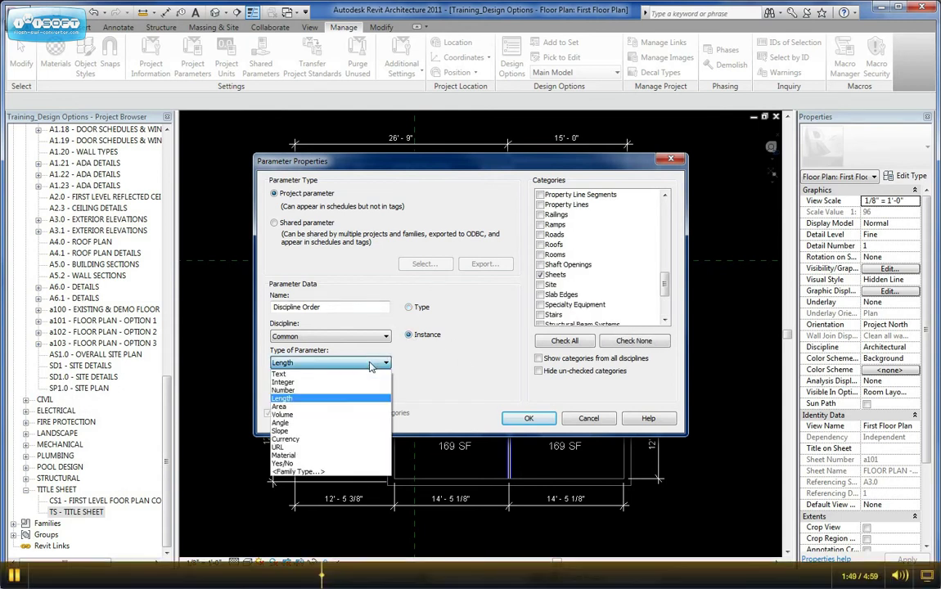
left_click(284, 390)
left_click(335, 391)
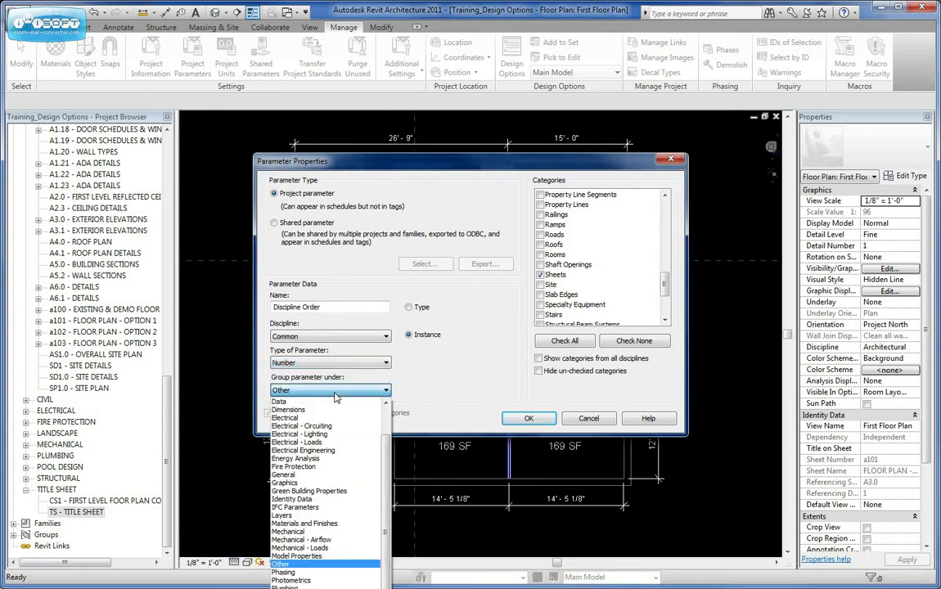
left_click(315, 501)
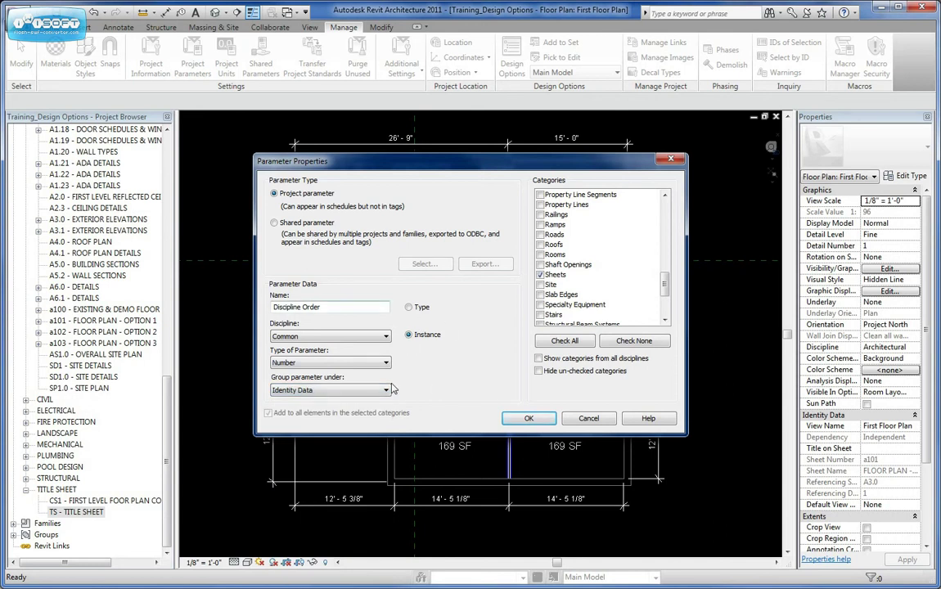
left_click(529, 419)
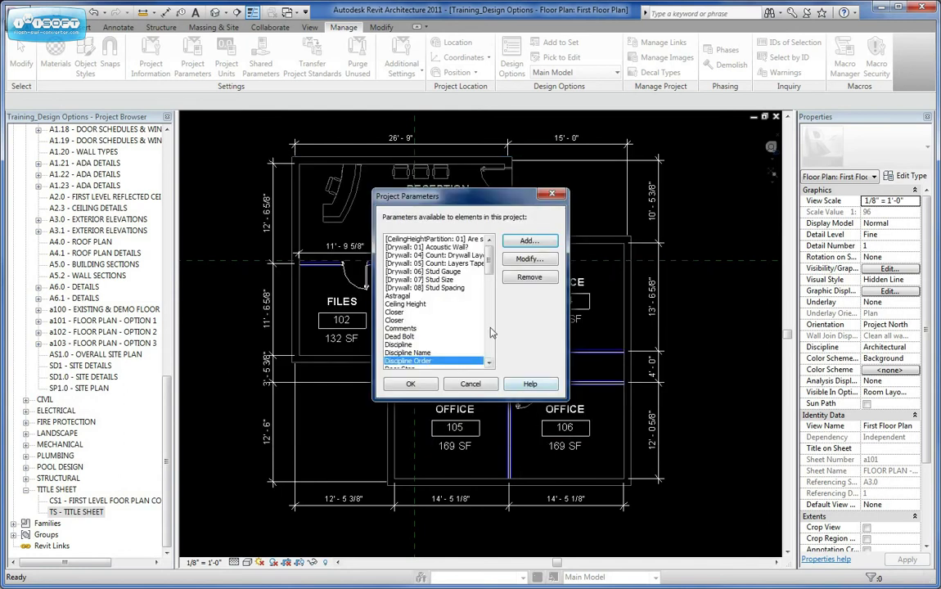
left_click_drag(493, 267, 494, 276)
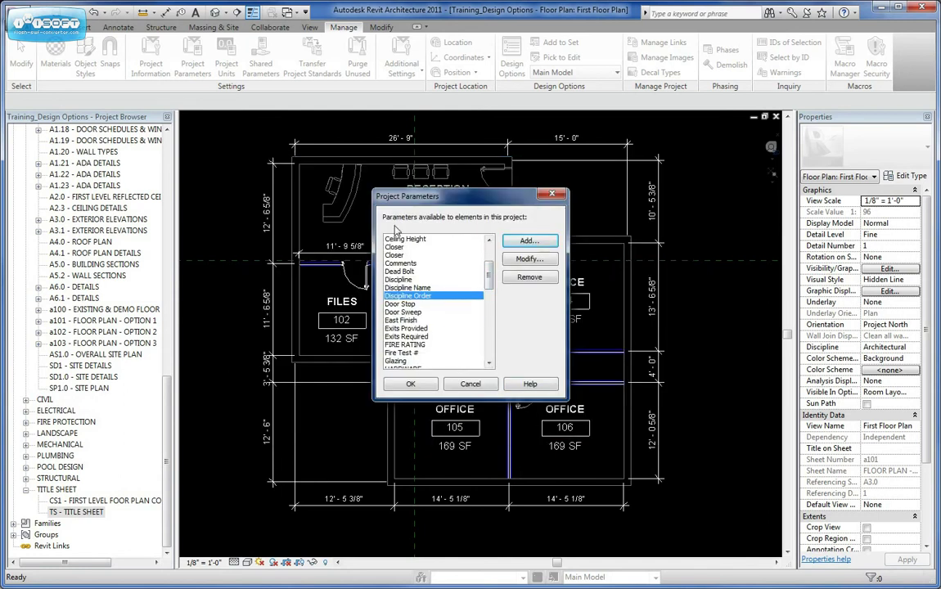
left_click(420, 384)
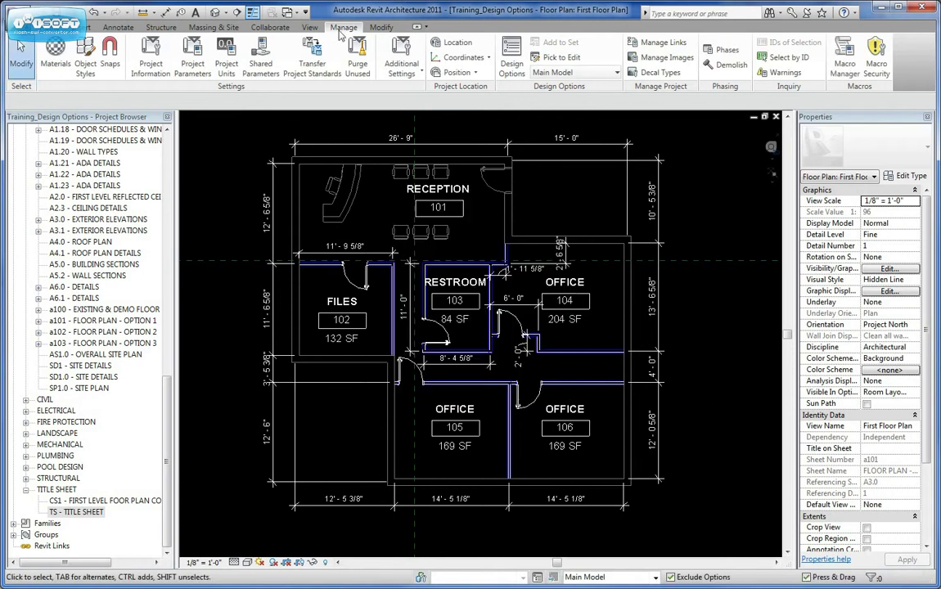
- Create a new sheet list schedule and add the Discipline Order and Sheet Order fields
left_click(315, 29)
left_click(512, 72)
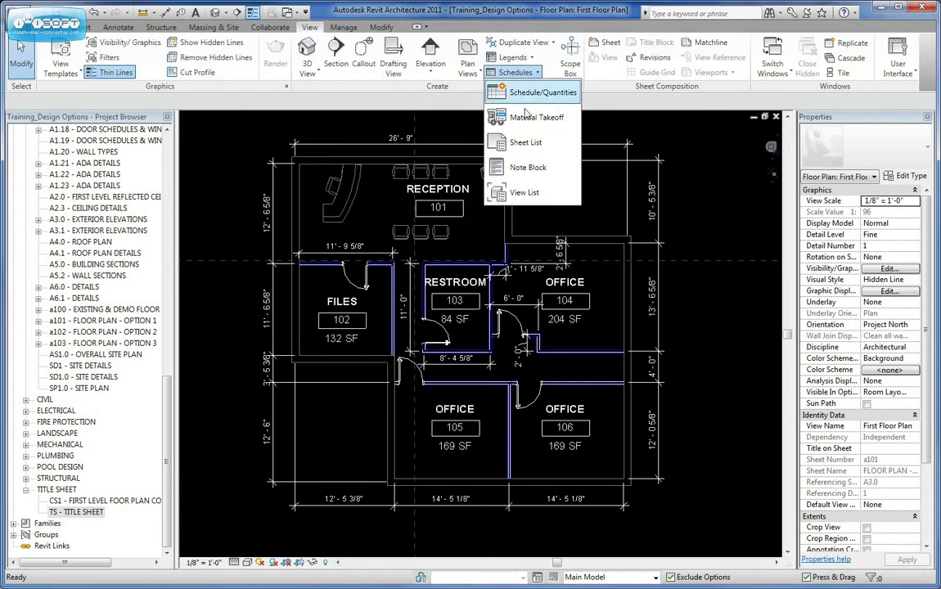
left_click(526, 143)
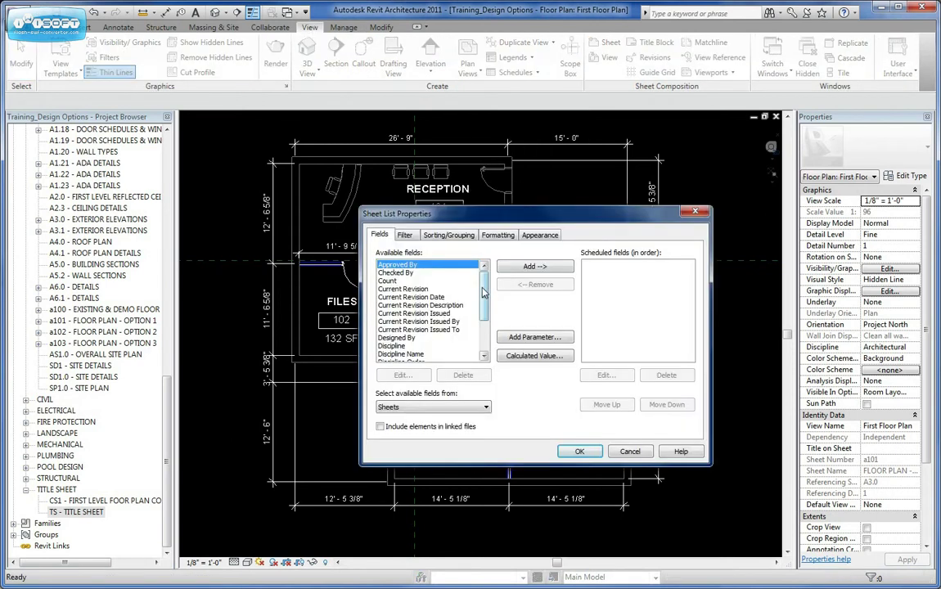
scroll(426, 311, "down", 1)
left_click(413, 347)
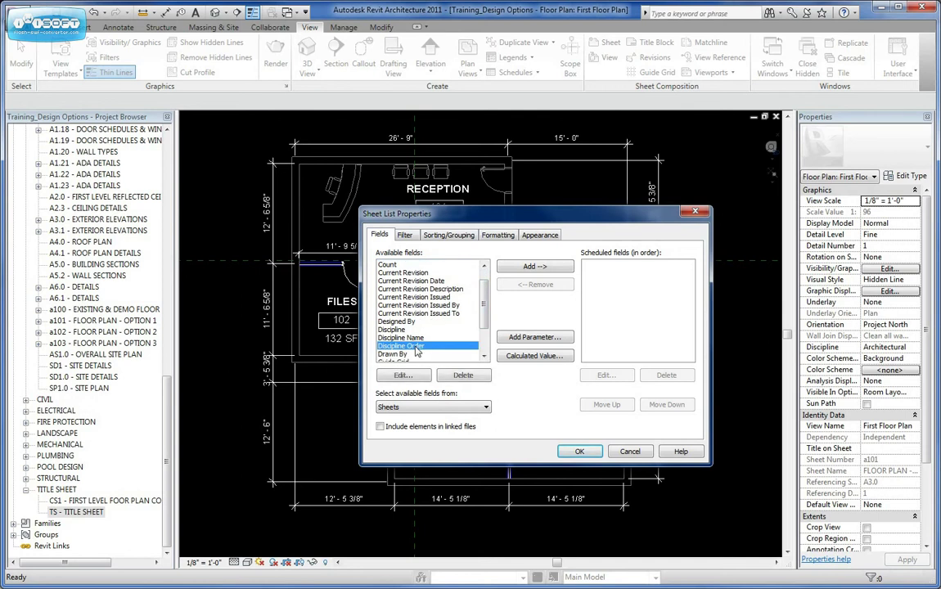
left_click(535, 267)
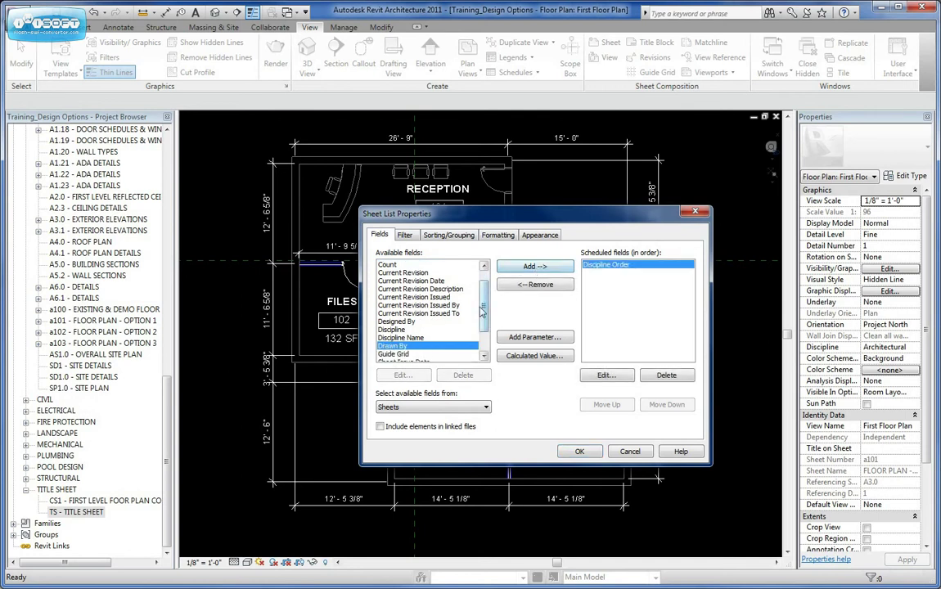
scroll(421, 348, "down", 2)
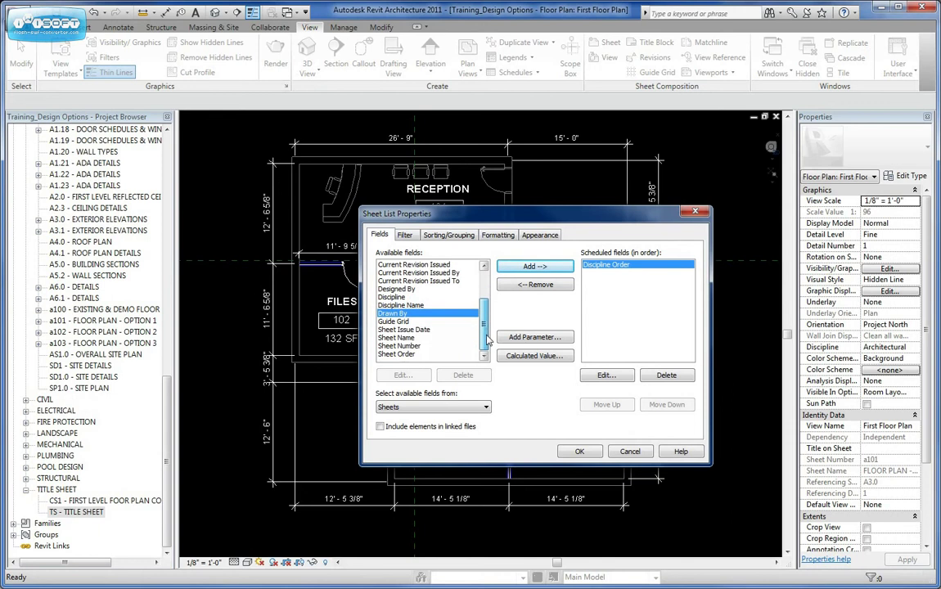
left_click(409, 353)
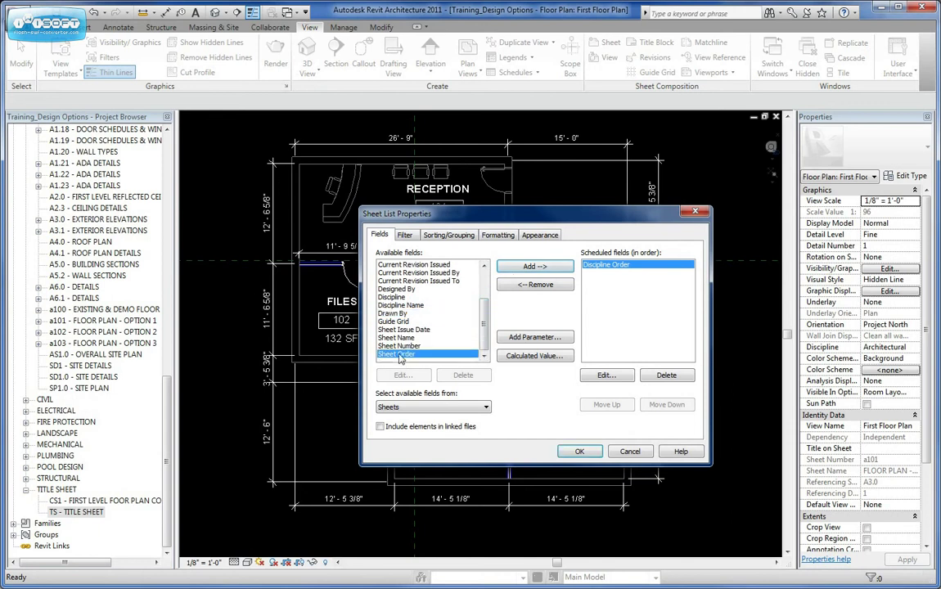
left_click(528, 267)
- Add Sheet Name, Sheet Number and Discipline, then move Sheet Number above Sheet Name
left_click(401, 346)
left_click(529, 267)
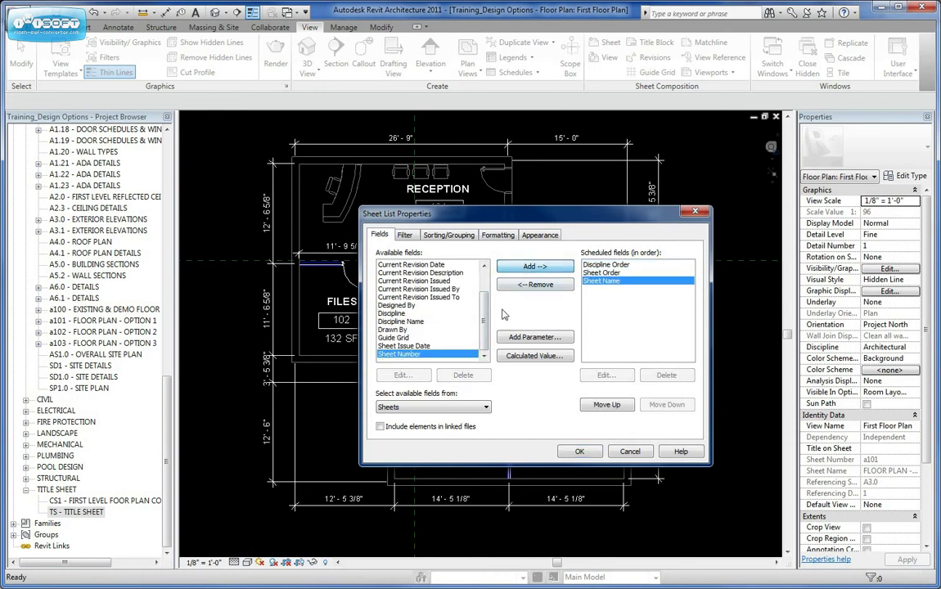
left_click(534, 267)
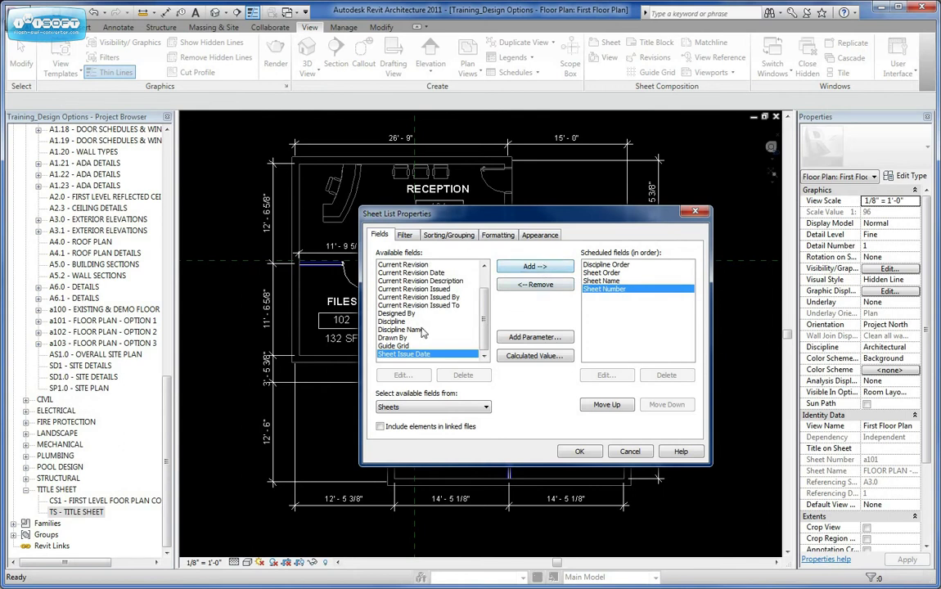
left_click(391, 322)
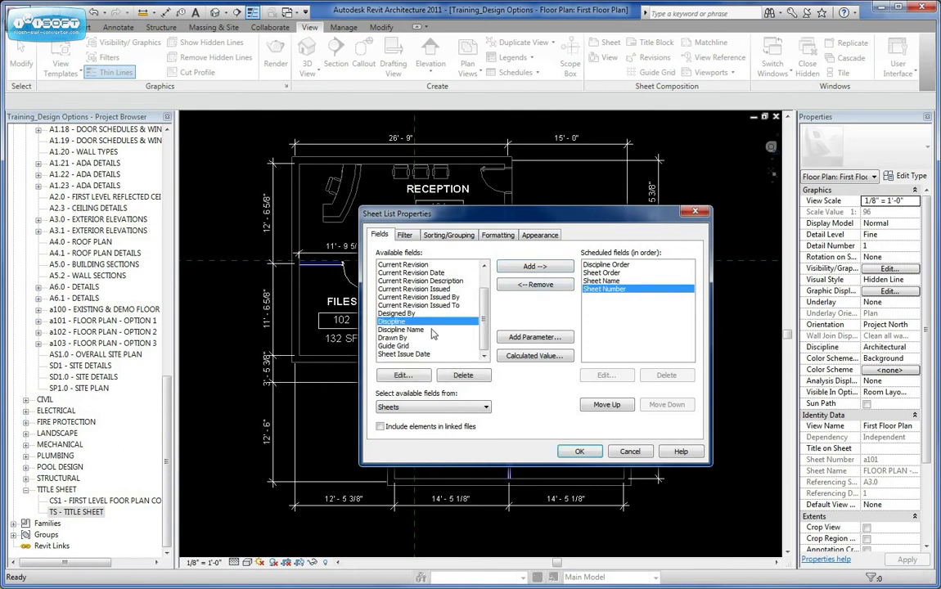
left_click(538, 269)
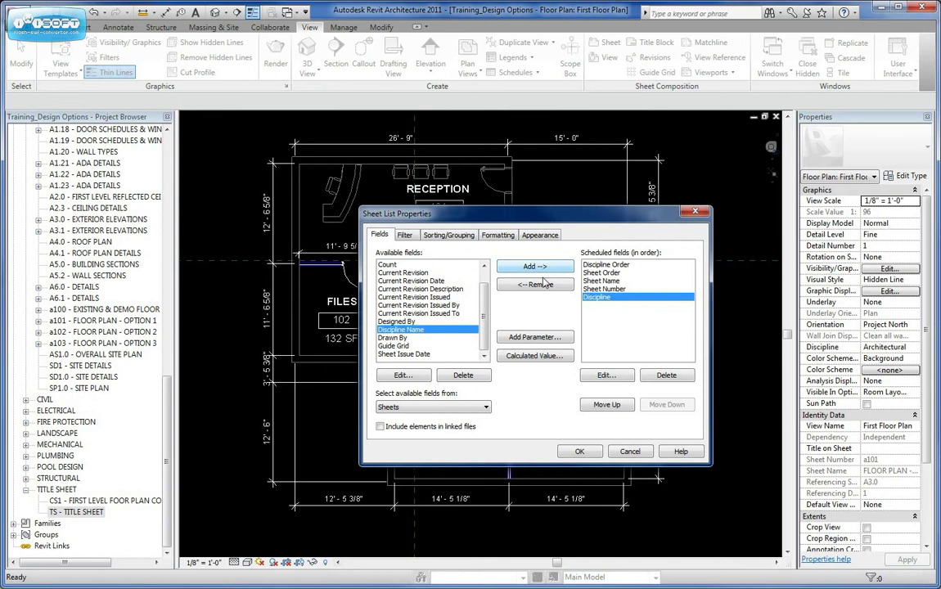
left_click(613, 289)
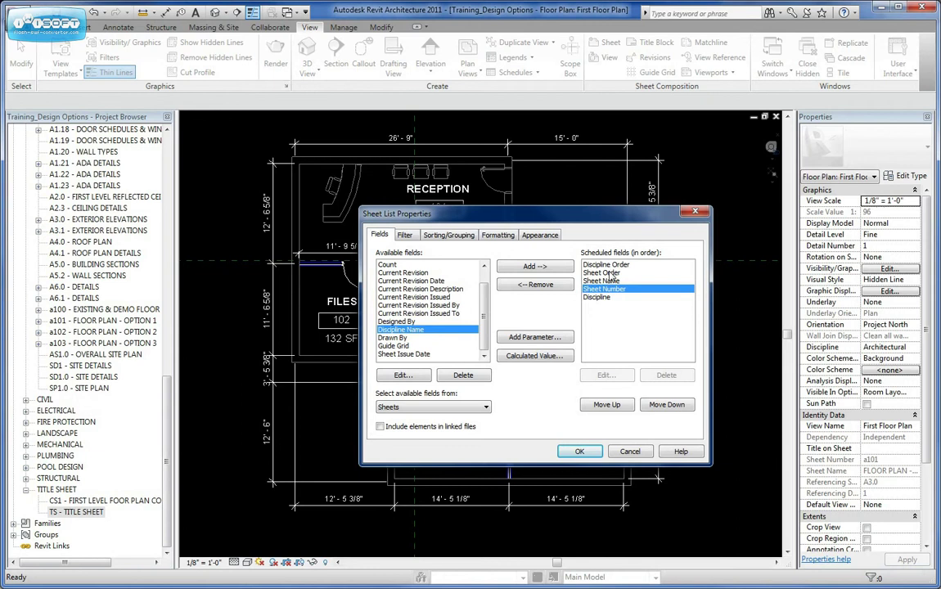
left_click(608, 405)
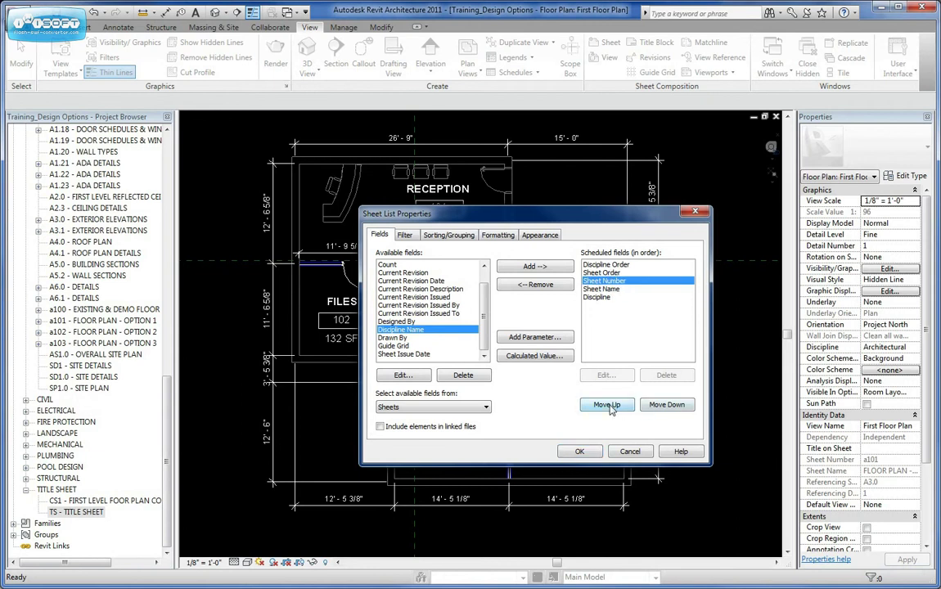
- Confirm the five fields to show the Sheet List, expand CIVIL and ELECTRICAL, and return to the schedule
left_click(579, 453)
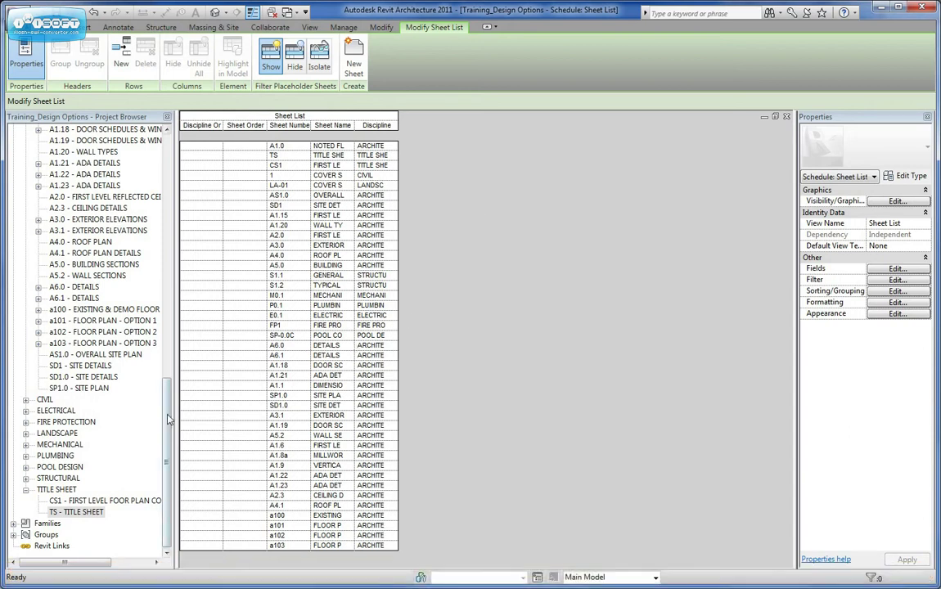
left_click_drag(167, 458, 168, 409)
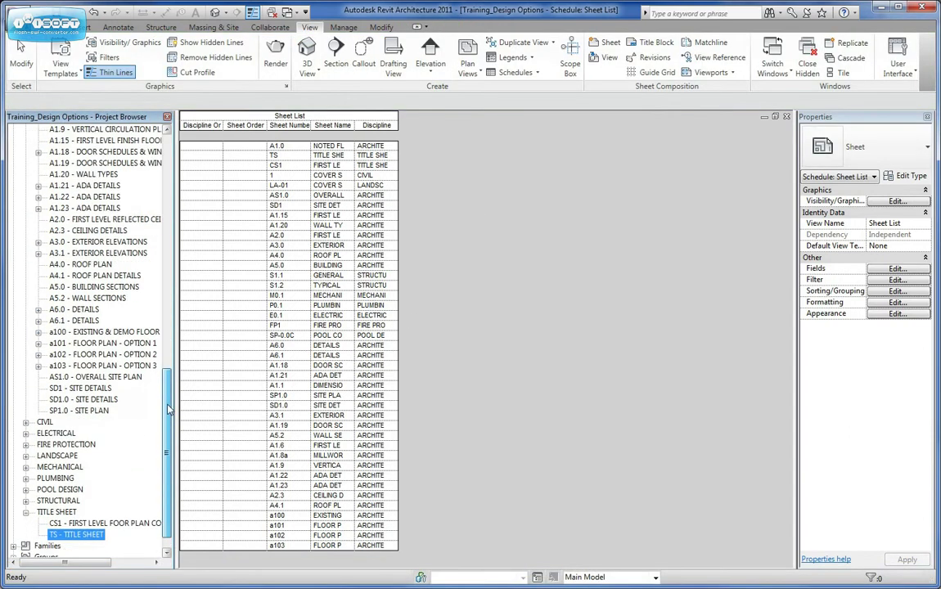
left_click(26, 421)
left_click(25, 444)
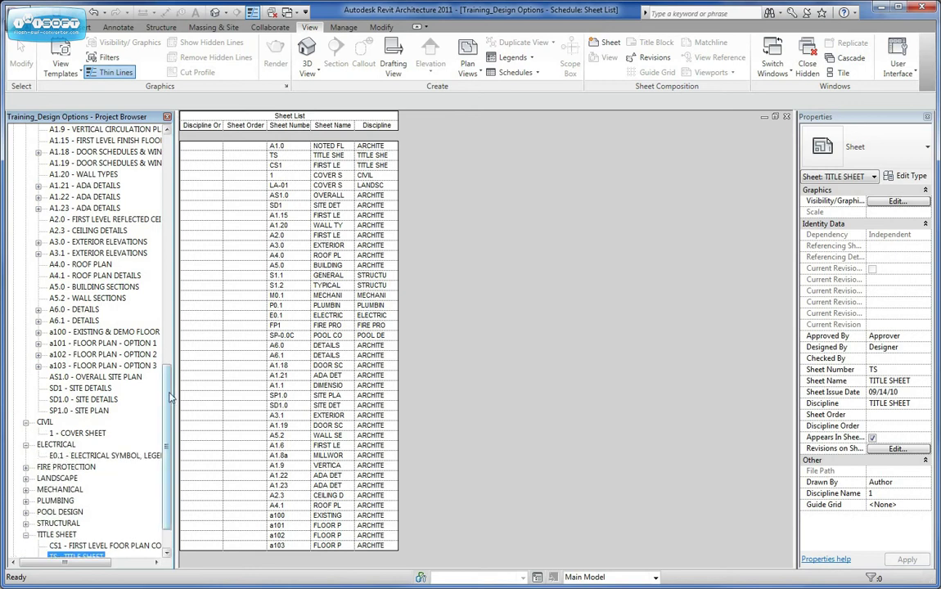
scroll(154, 359, "up", 3)
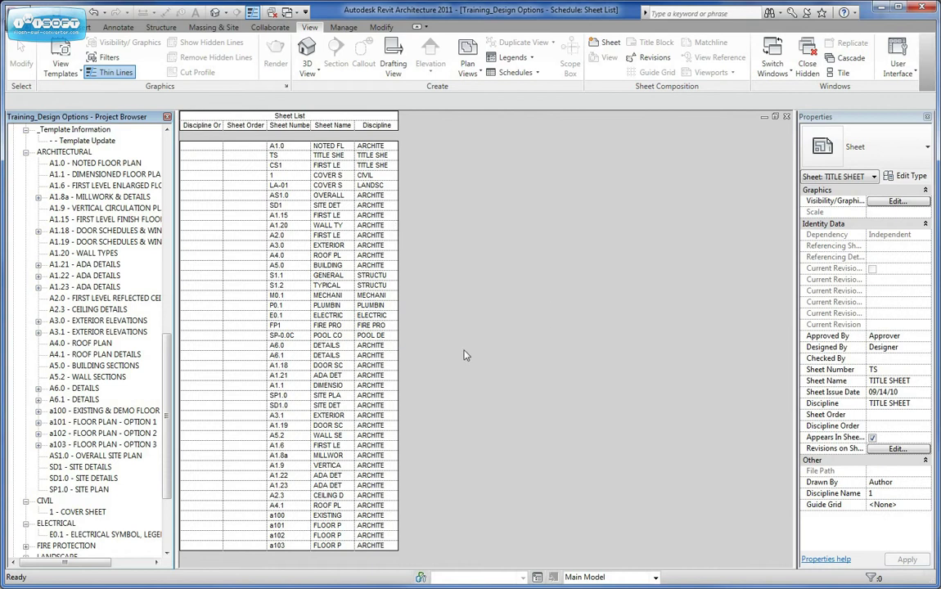
left_click(497, 311)
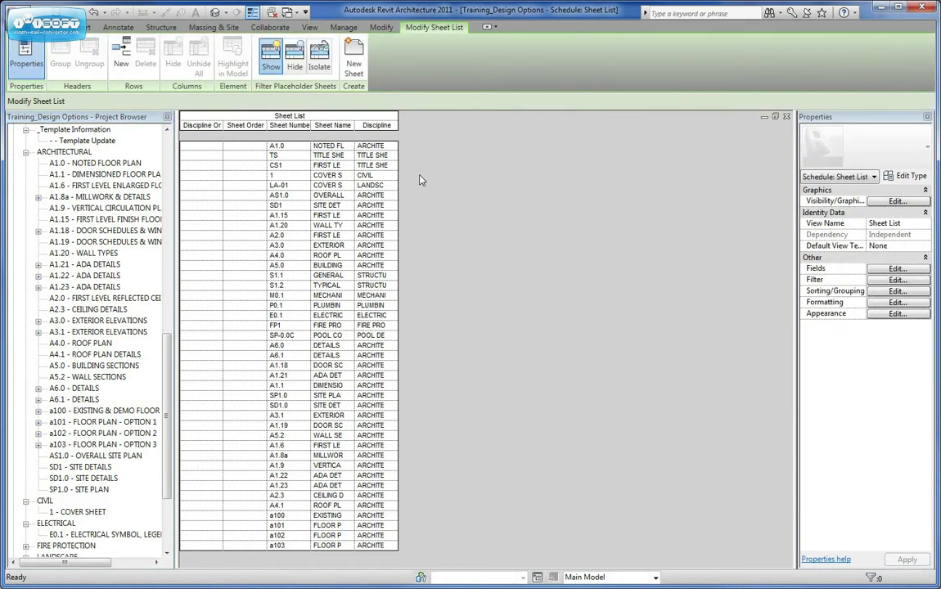
- Sort the sheet list by Discipline Order, then Discipline, Sheet Order and Sheet Number
left_click(895, 292)
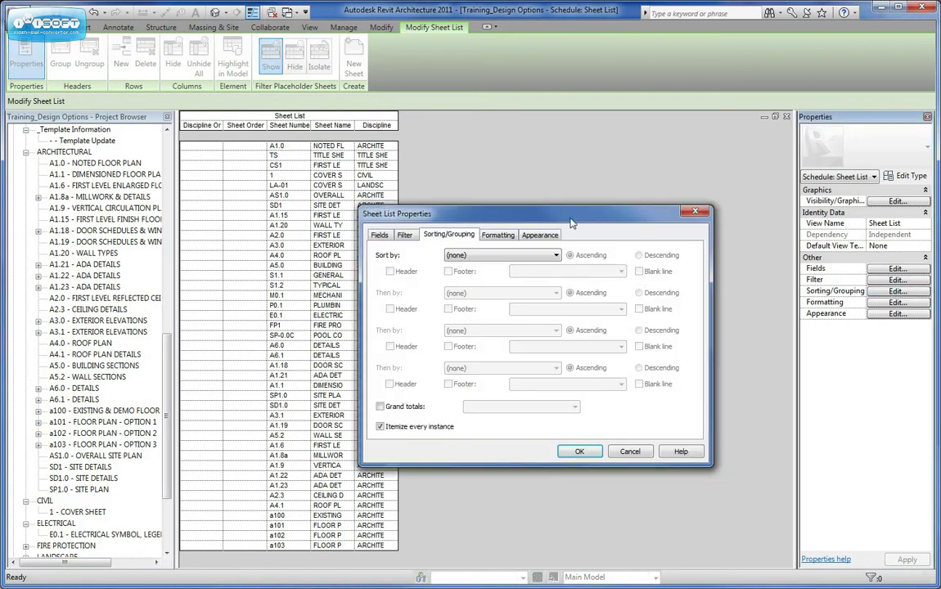
left_click_drag(571, 218, 630, 126)
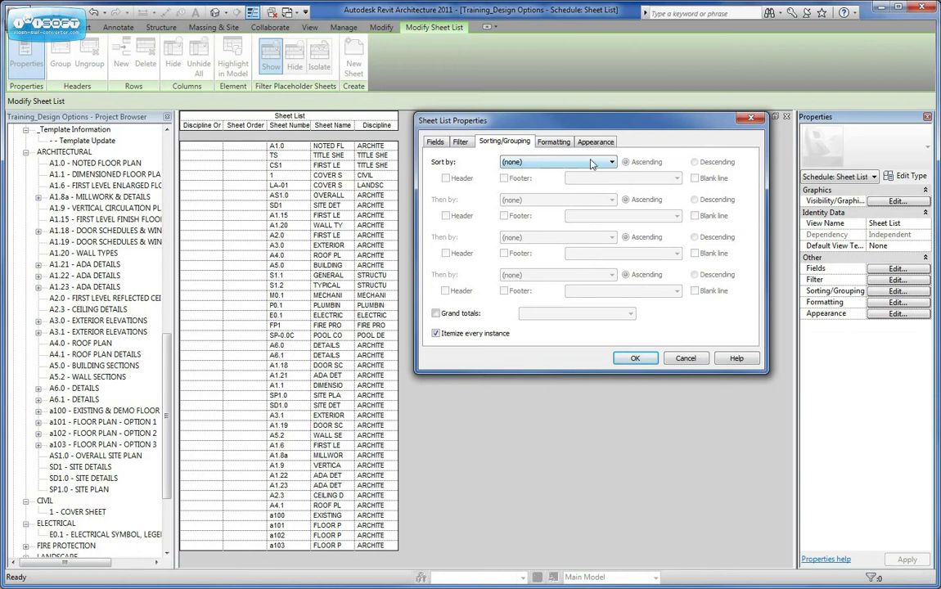
left_click(524, 162)
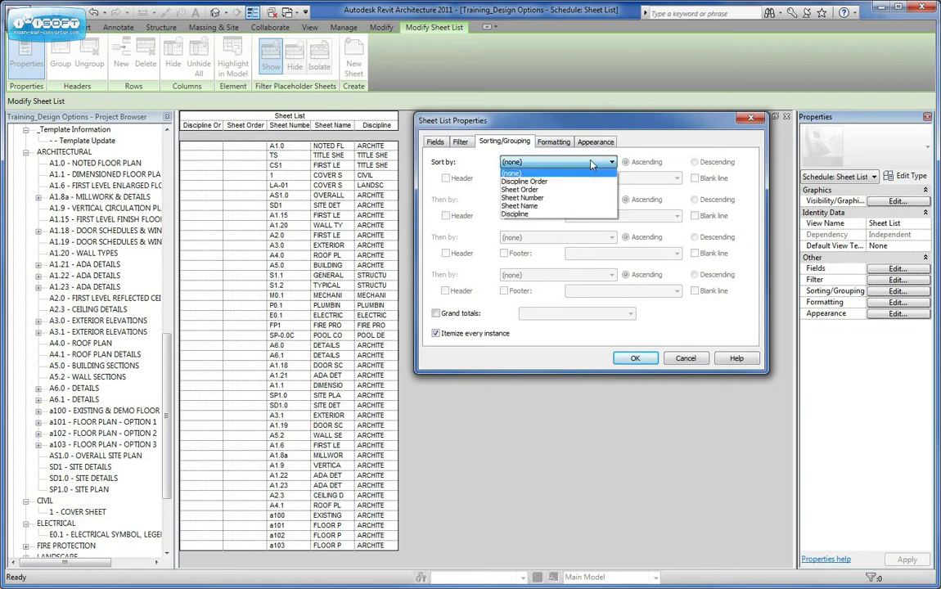
left_click(546, 181)
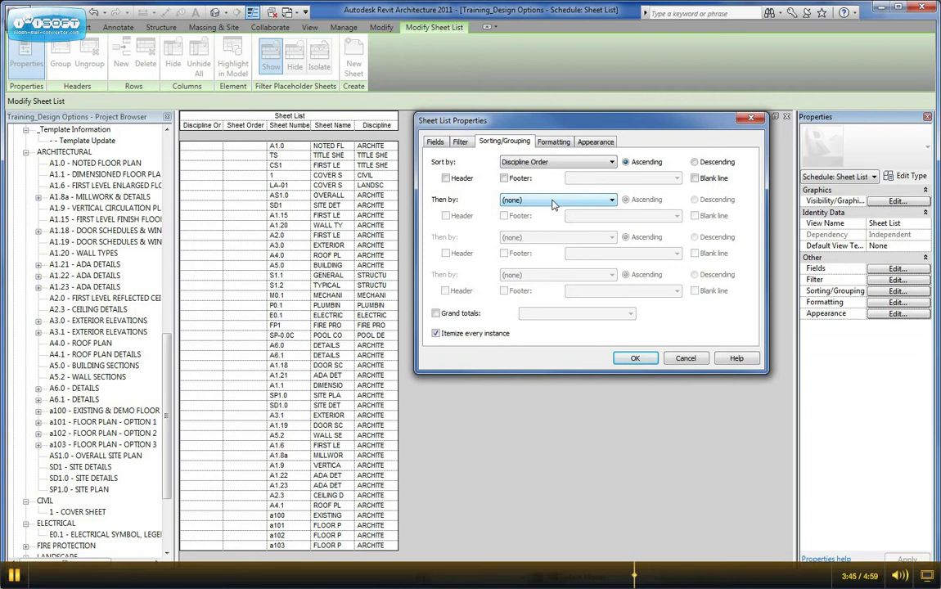
left_click(552, 202)
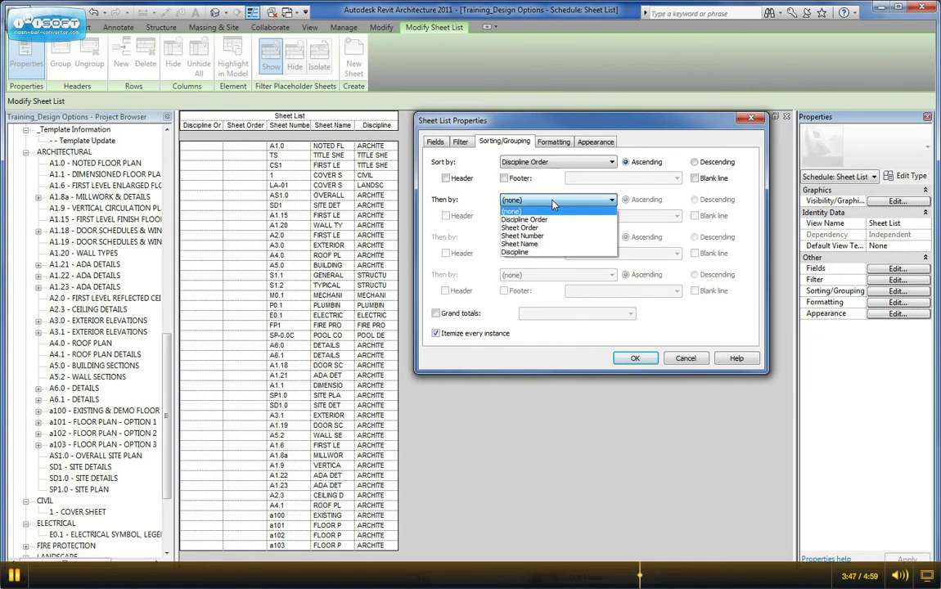
left_click(536, 252)
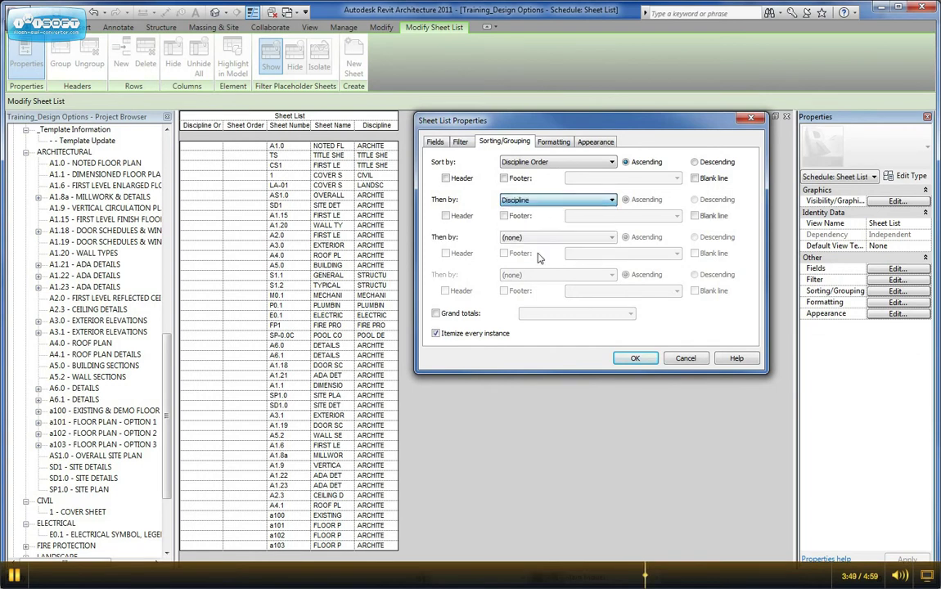
left_click(542, 237)
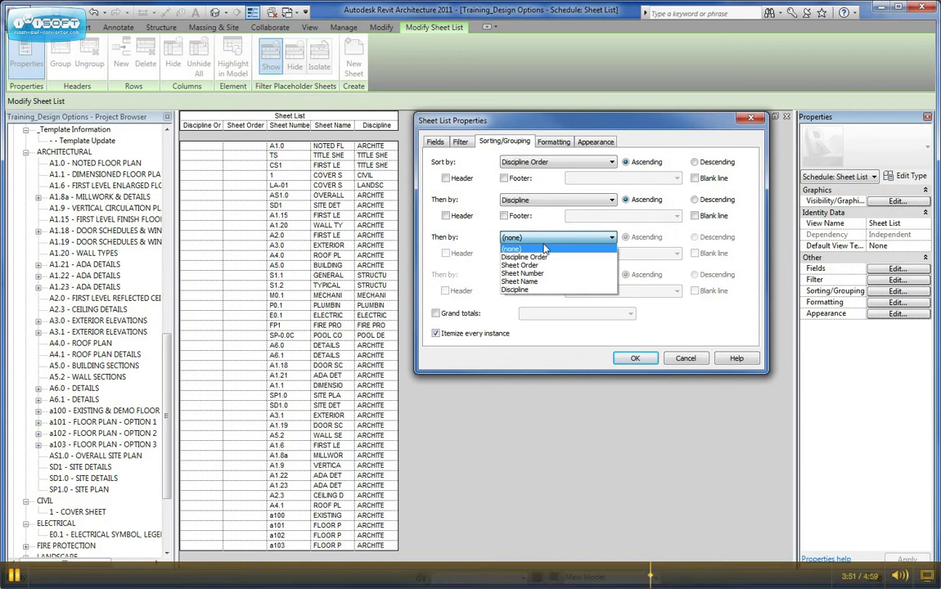
left_click(537, 267)
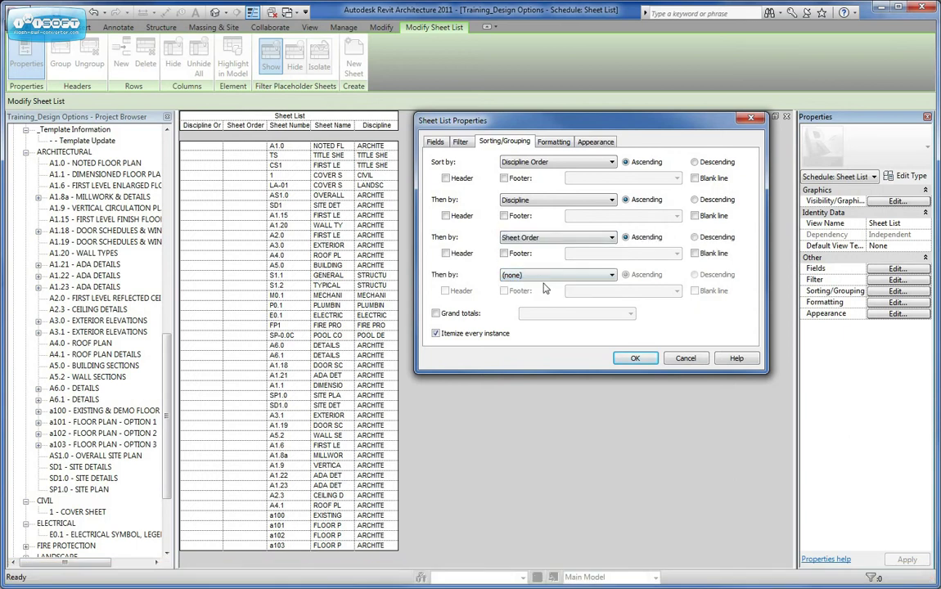
left_click(542, 275)
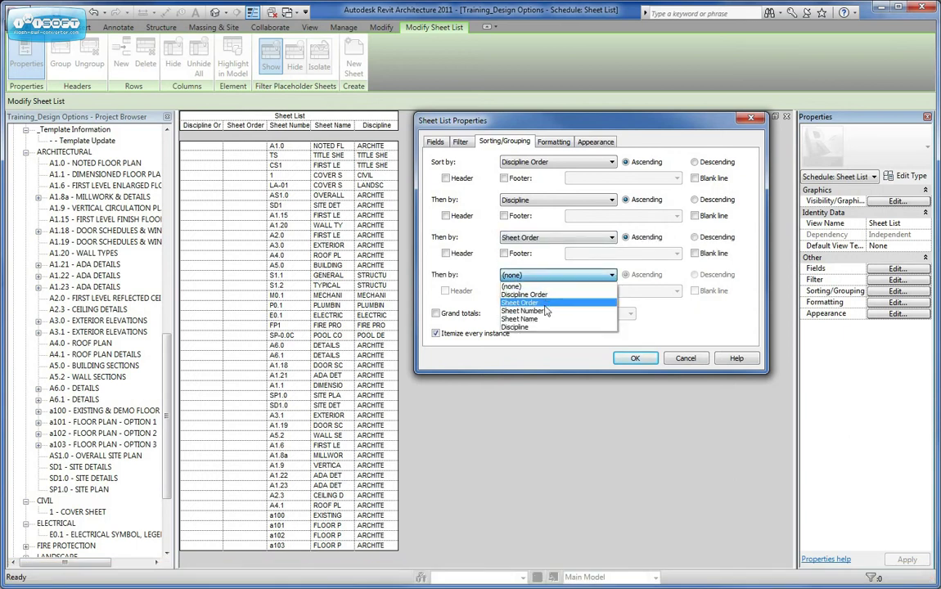
left_click(543, 311)
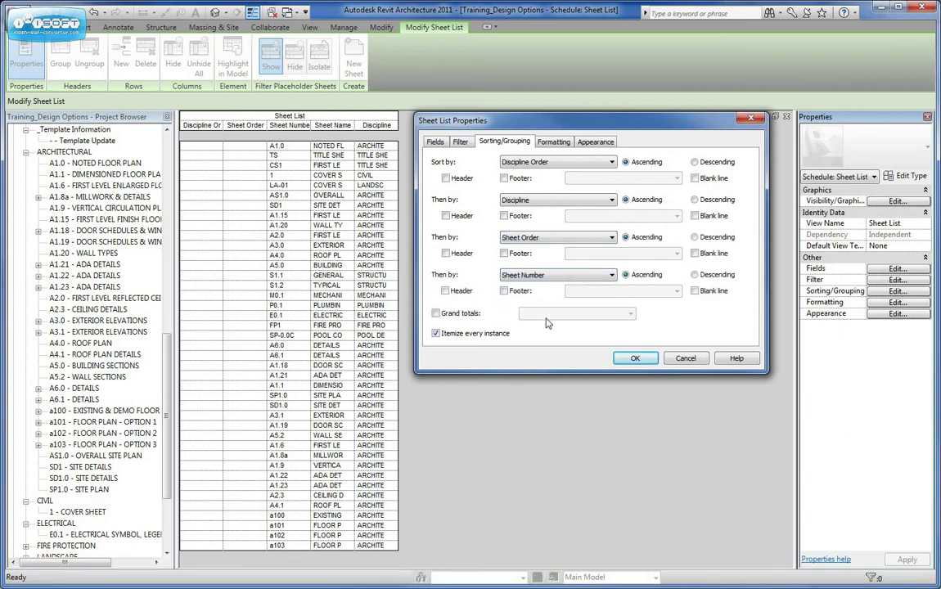
- Apply the new sorting, then give TS and CS1 Discipline Order 1 and the Civil cover sheet 2
left_click(635, 358)
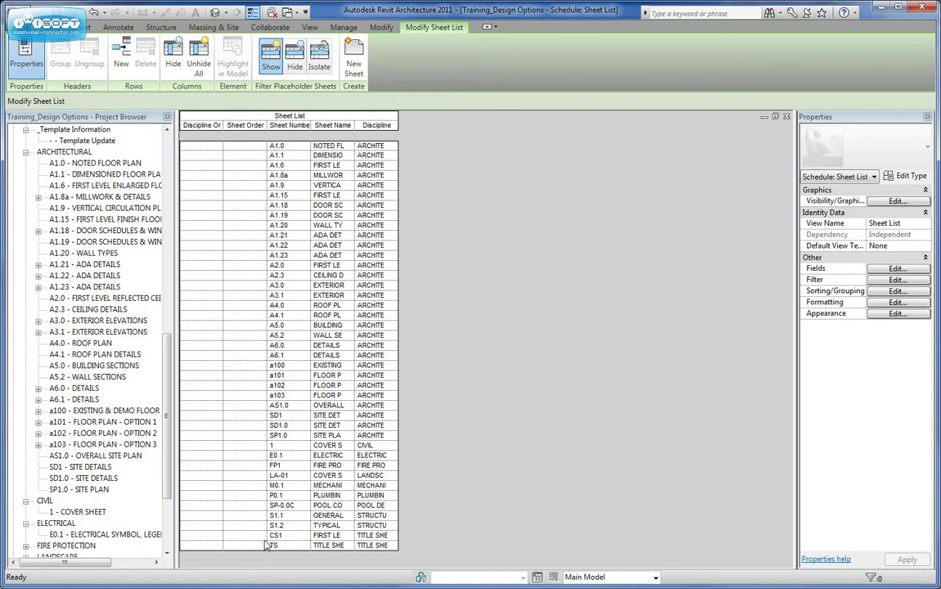
left_click(206, 546)
type("1")
left_click(209, 536)
key("Return")
left_click(207, 445)
type("2")
key("Return")
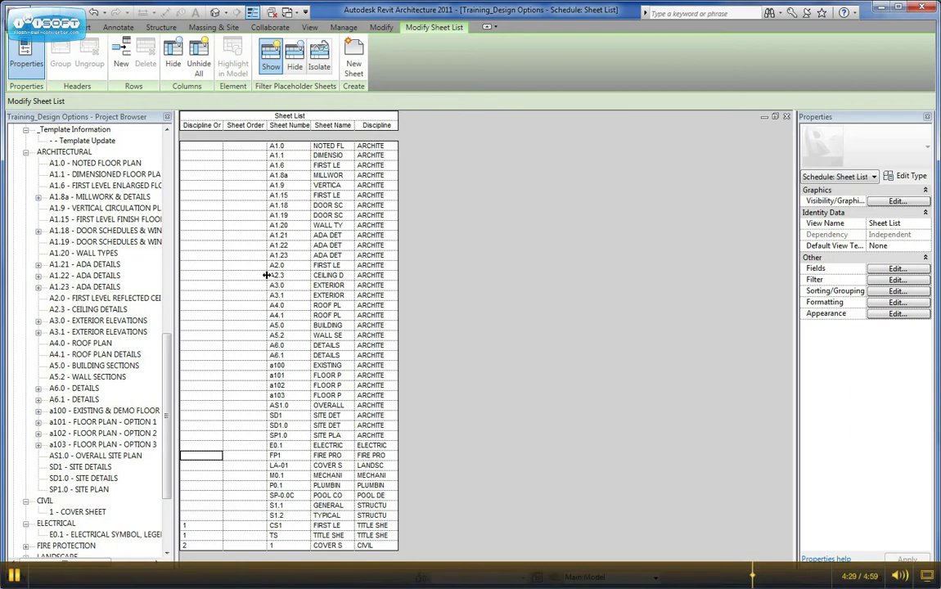
- Give TS Sheet Order 1 and CS1 Sheet Order 1.1
left_click(236, 535)
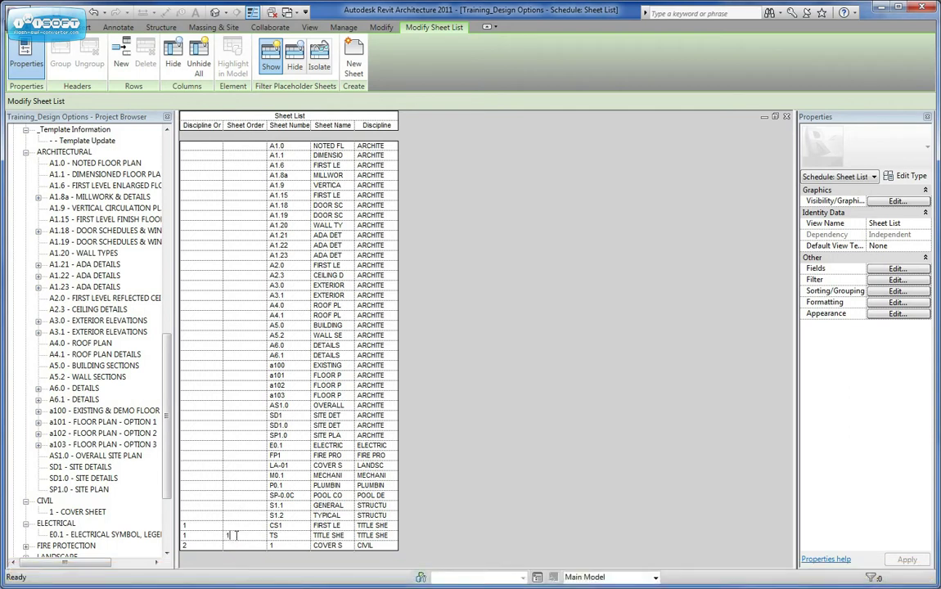
left_click(235, 525)
left_click(236, 533)
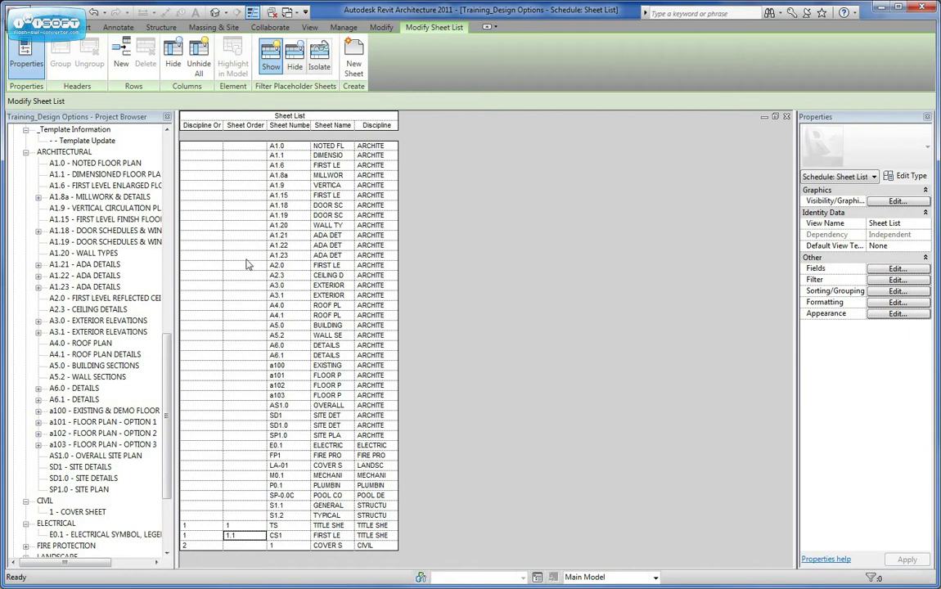
- Enter Discipline Order 3 for the architectural sheets, starting with A1.0
left_click(204, 148)
left_click(202, 146)
type("3")
key("Return")
type("3")
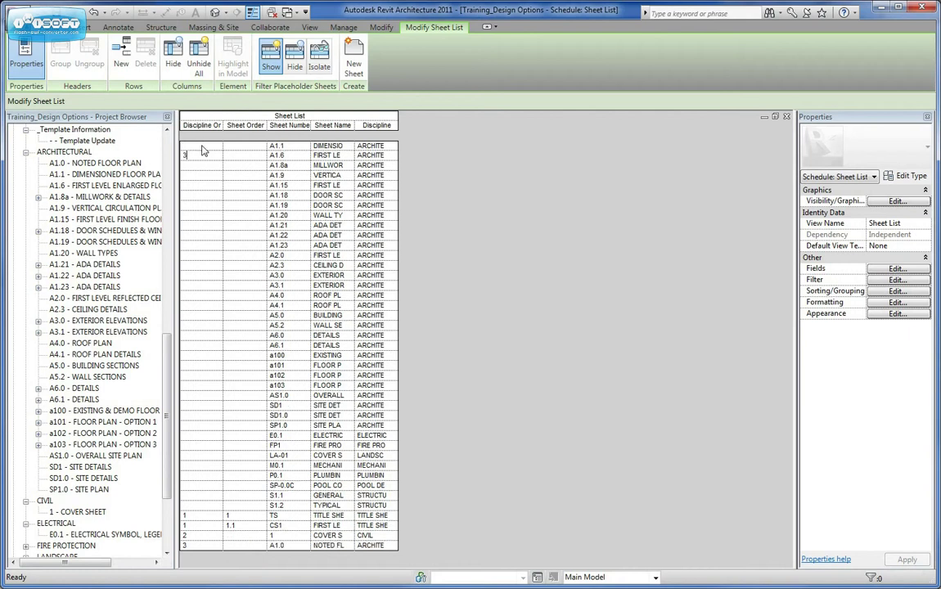
type(" 3 3 3 3 3")
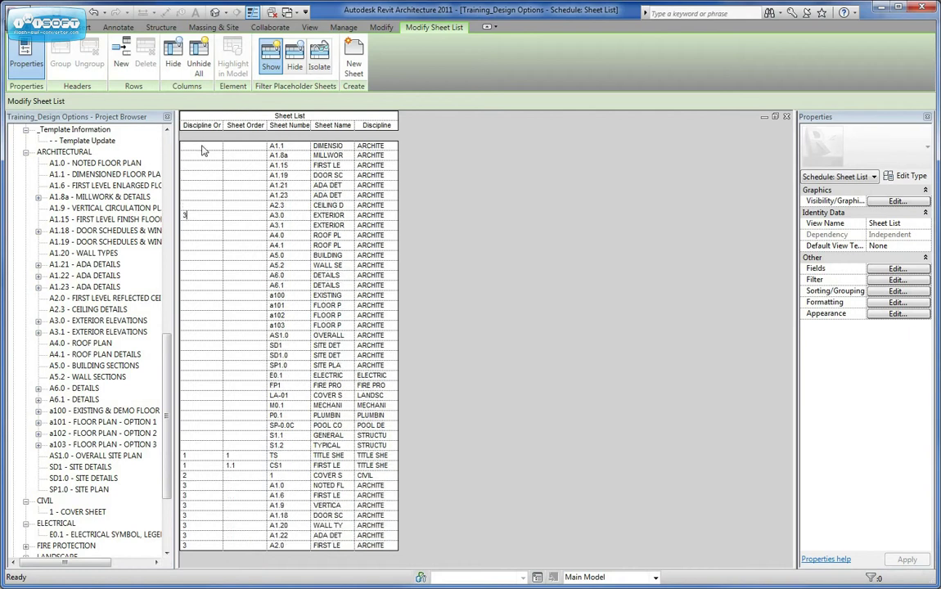
type(" 3 3 3 3 3 3")
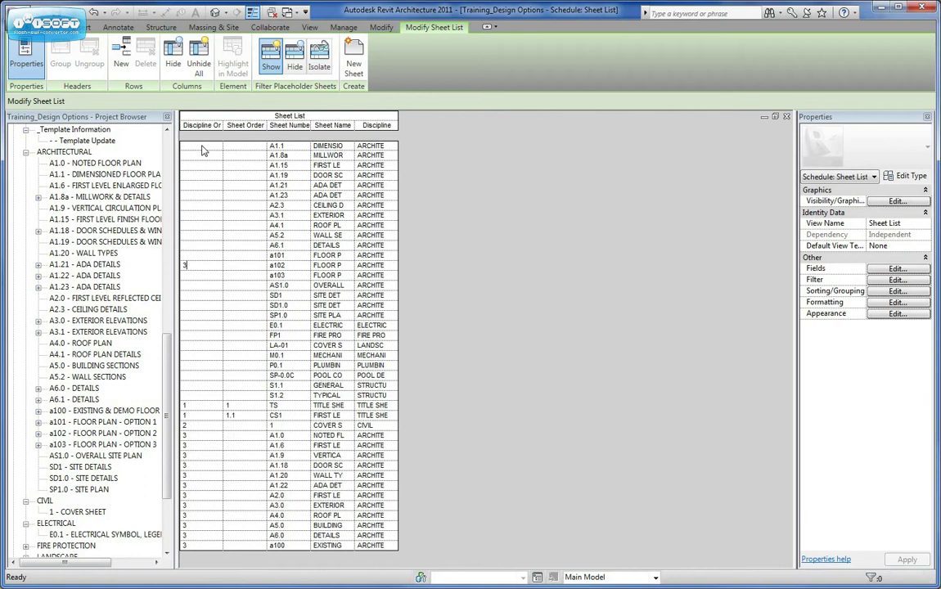